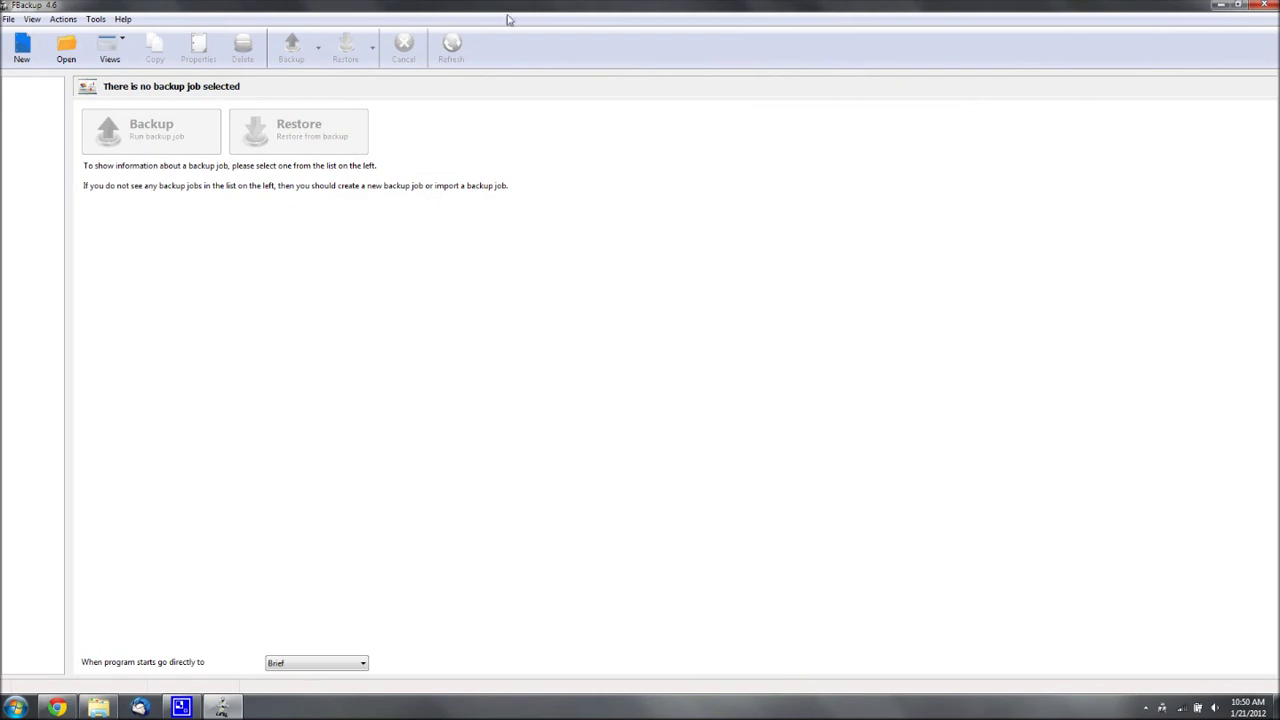
Step: Create a new backup job named Minecraft
{"action": "left_click", "coordinate": [21, 48]}
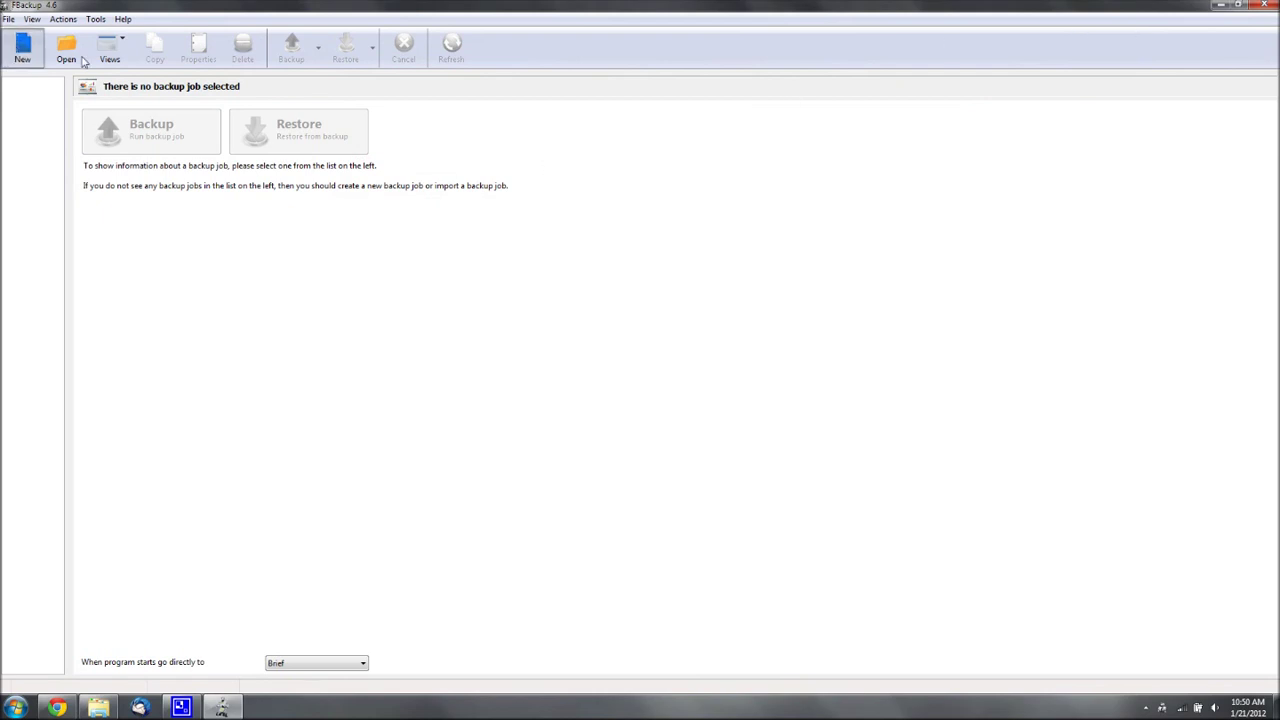
{"action": "type", "text": "Minecraft"}
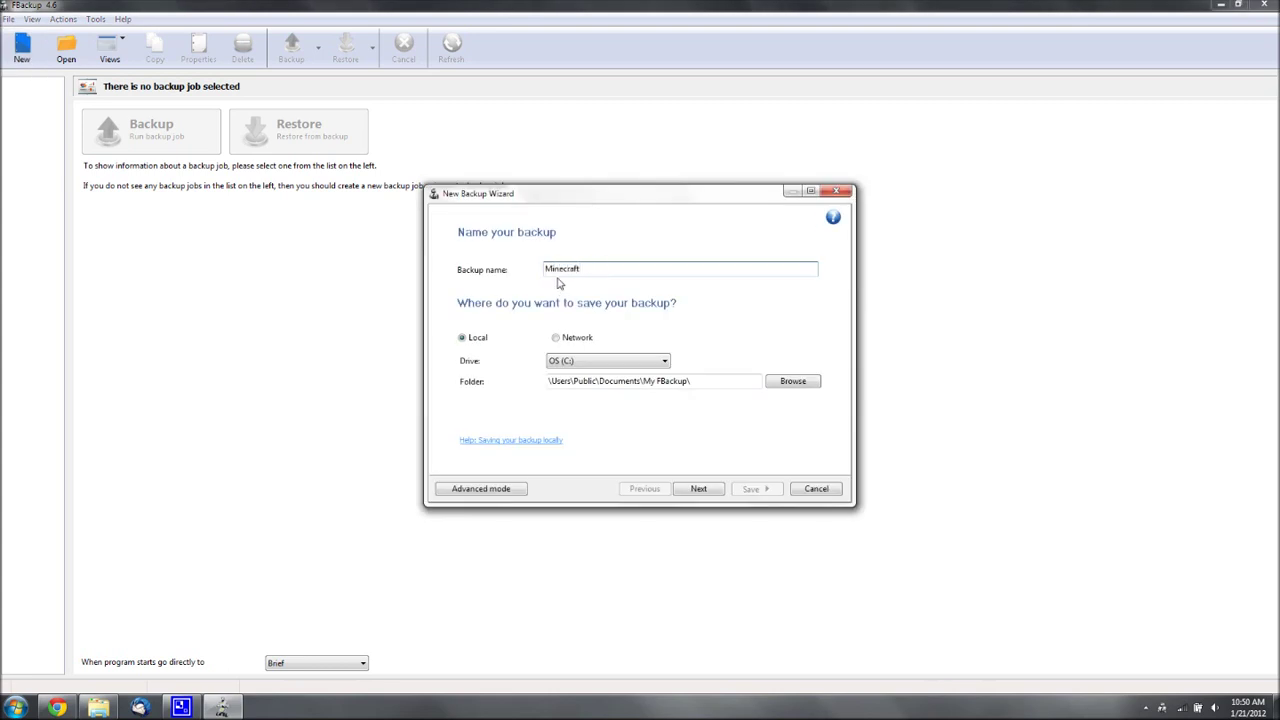
{"action": "left_click", "coordinate": [788, 383]}
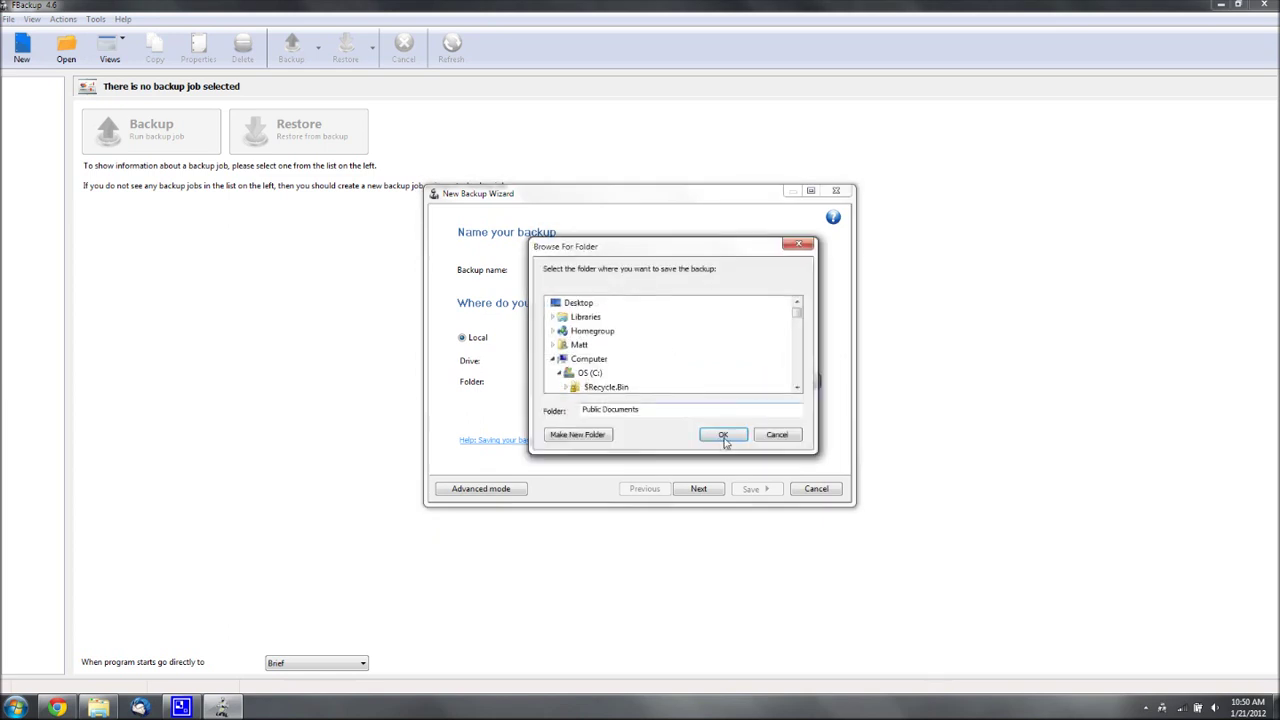
{"action": "left_click", "coordinate": [767, 440]}
{"action": "left_click_drag", "start_coordinate": [708, 381], "coordinate": [645, 385]}
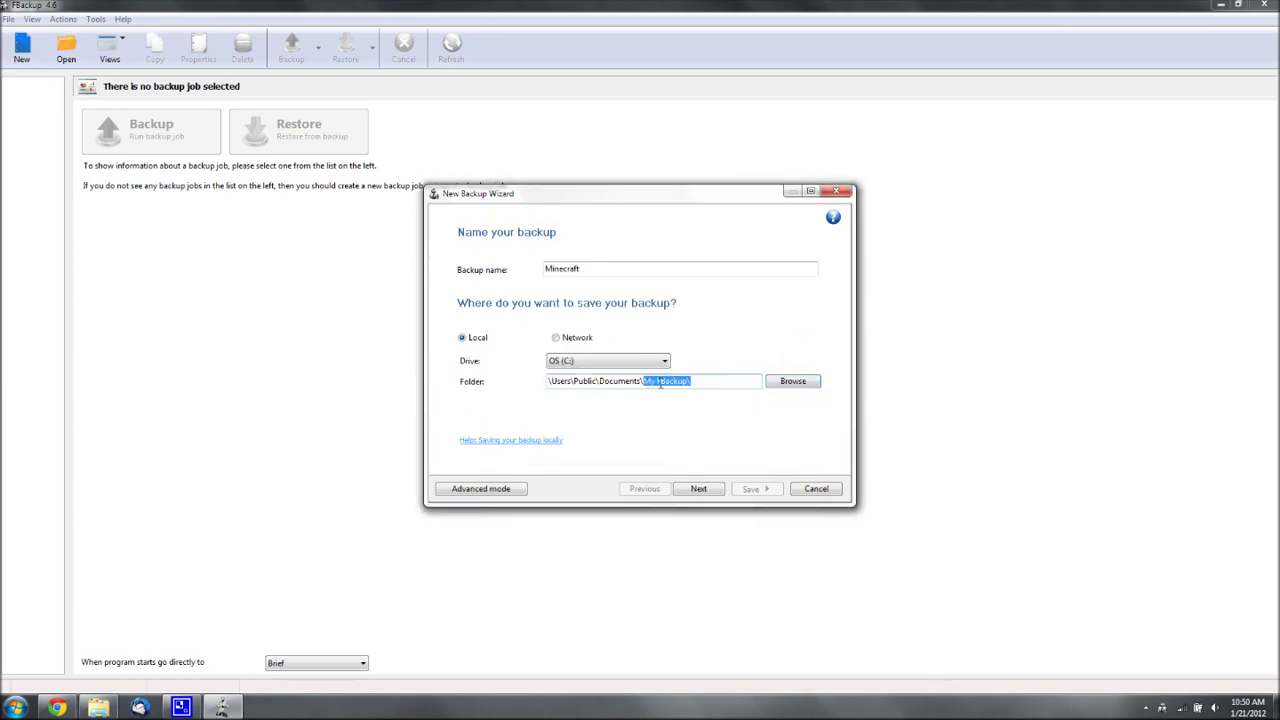
Step: Set the destination folder to Documents\My FBackup\Minecraft and continue to source selection
{"action": "left_click", "coordinate": [790, 385]}
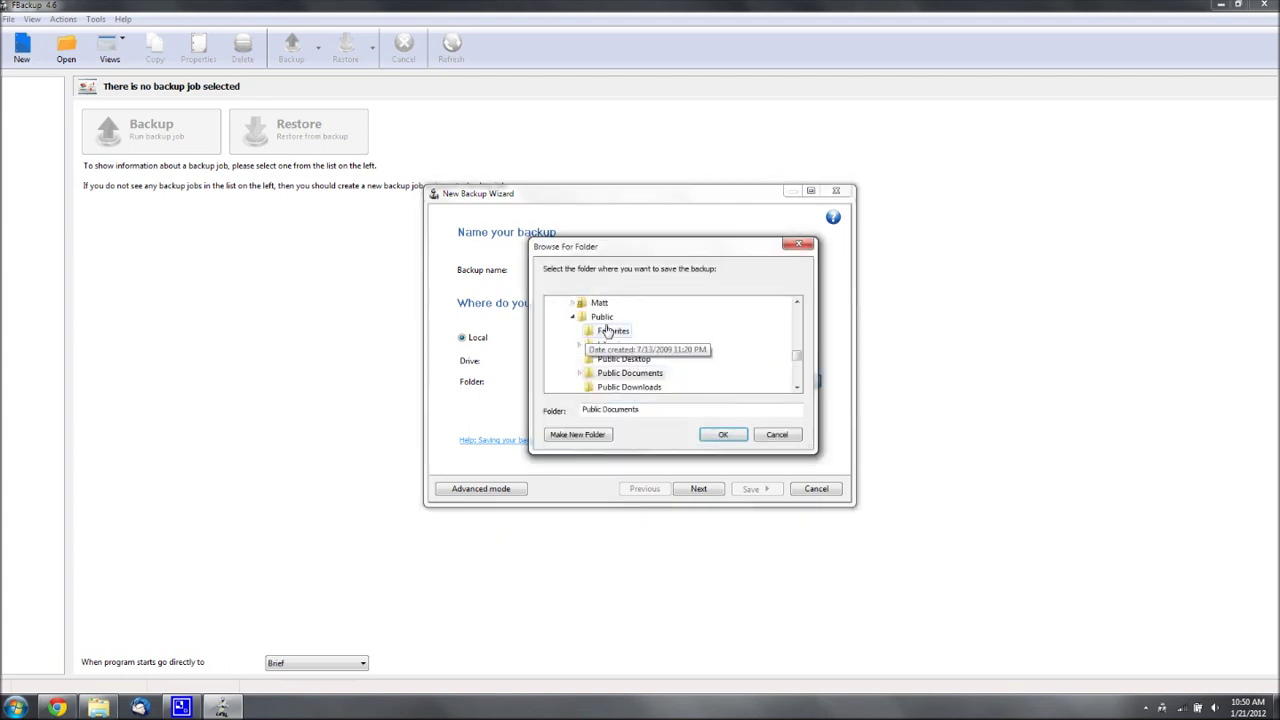
{"action": "left_click", "coordinate": [602, 306]}
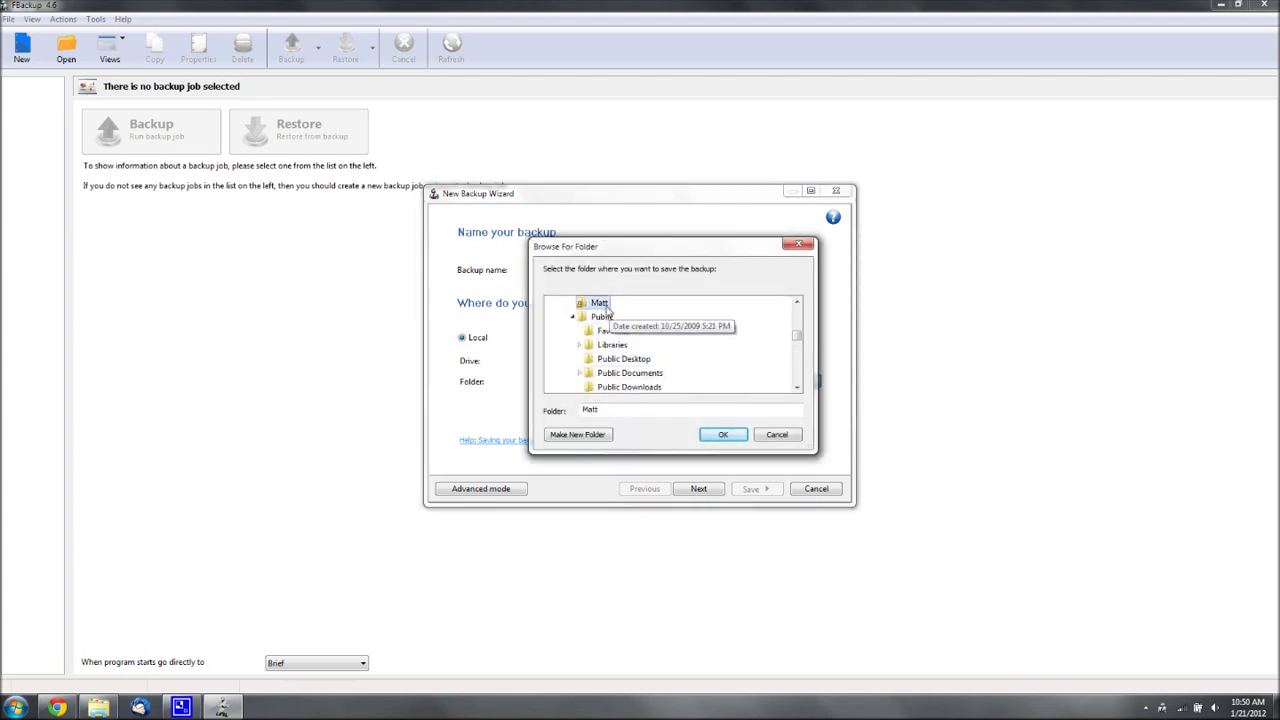
{"action": "left_click", "coordinate": [797, 388]}
{"action": "left_click", "coordinate": [797, 389]}
{"action": "left_click", "coordinate": [797, 389]}
{"action": "left_click", "coordinate": [797, 389]}
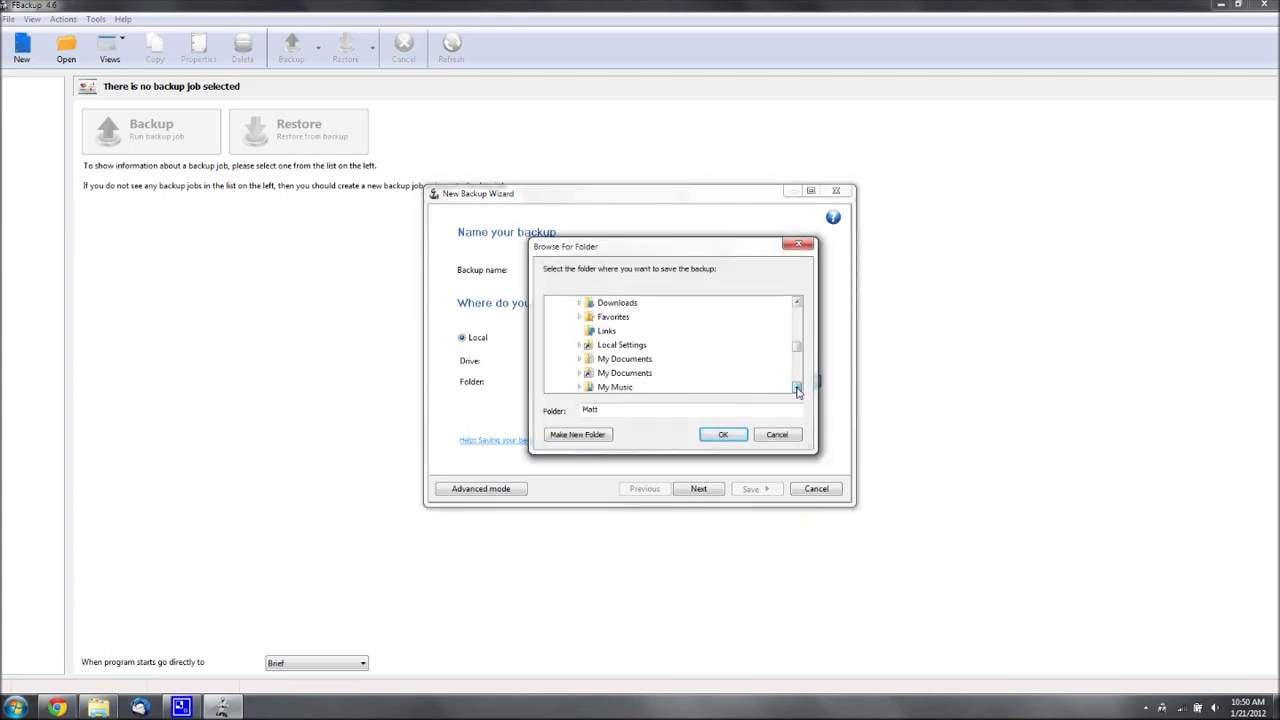
{"action": "left_click", "coordinate": [797, 389]}
{"action": "left_click", "coordinate": [622, 346]}
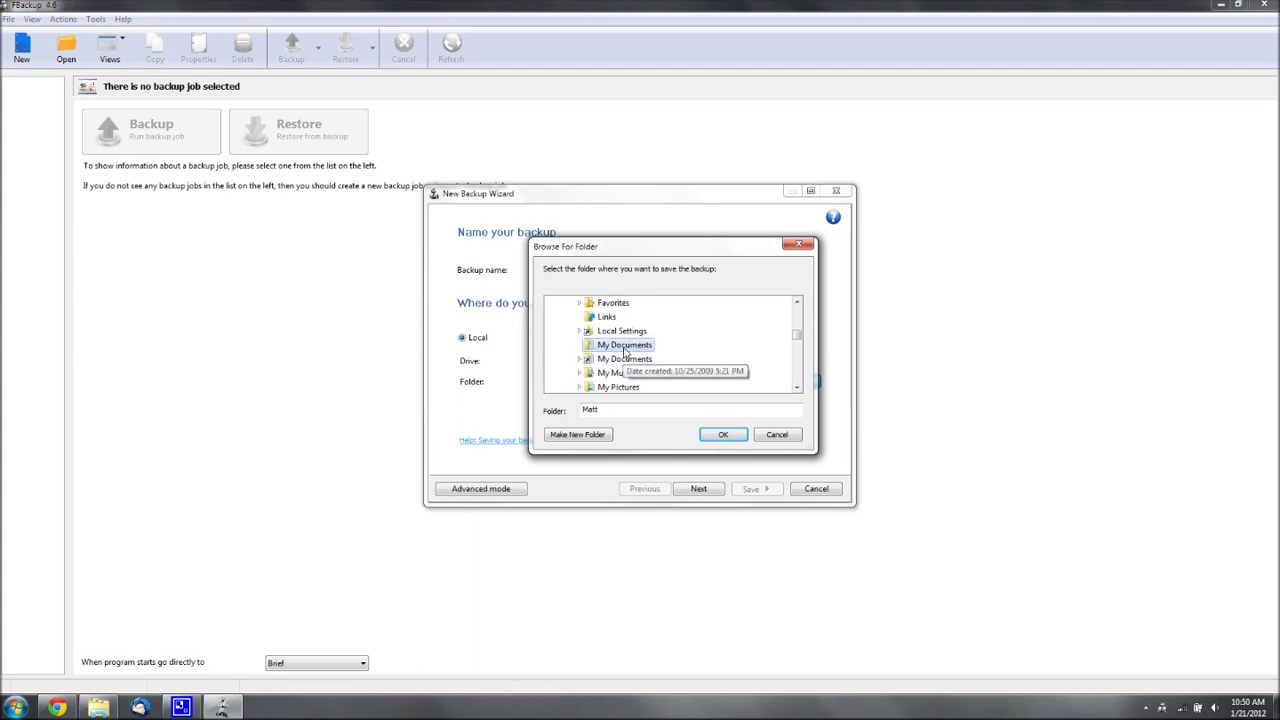
{"action": "left_click", "coordinate": [723, 434]}
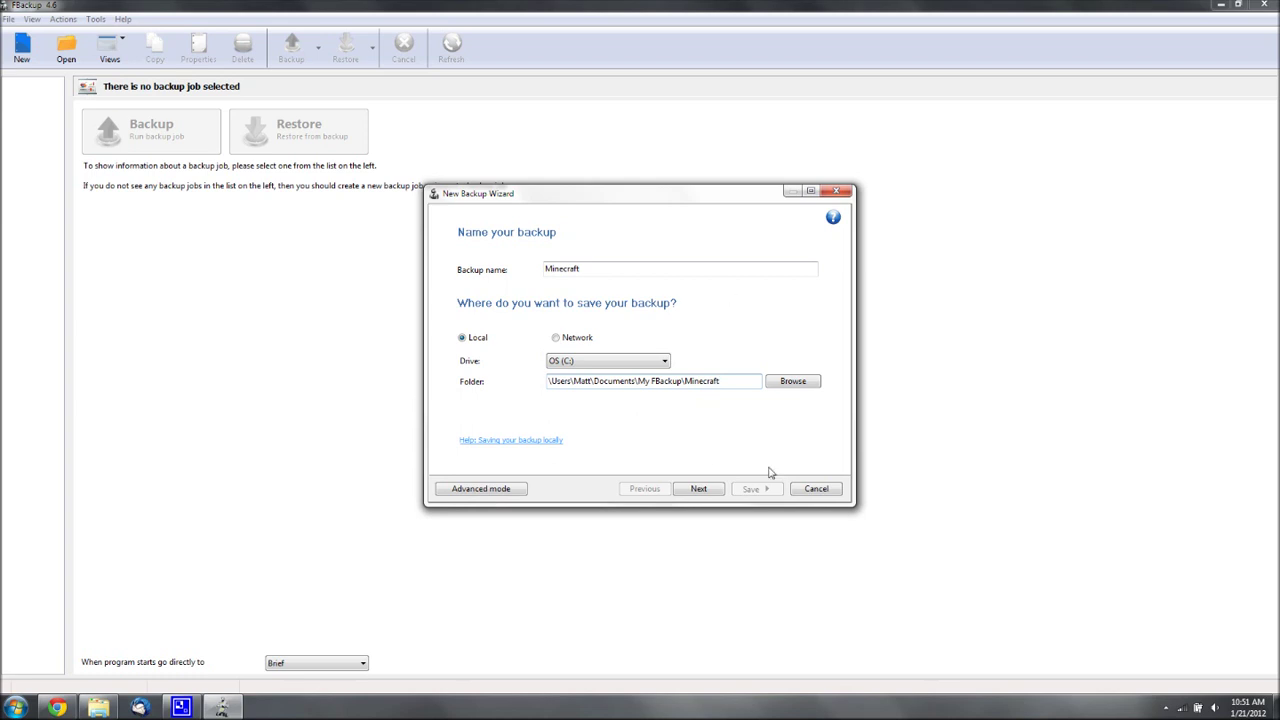
{"action": "left_click", "coordinate": [716, 490]}
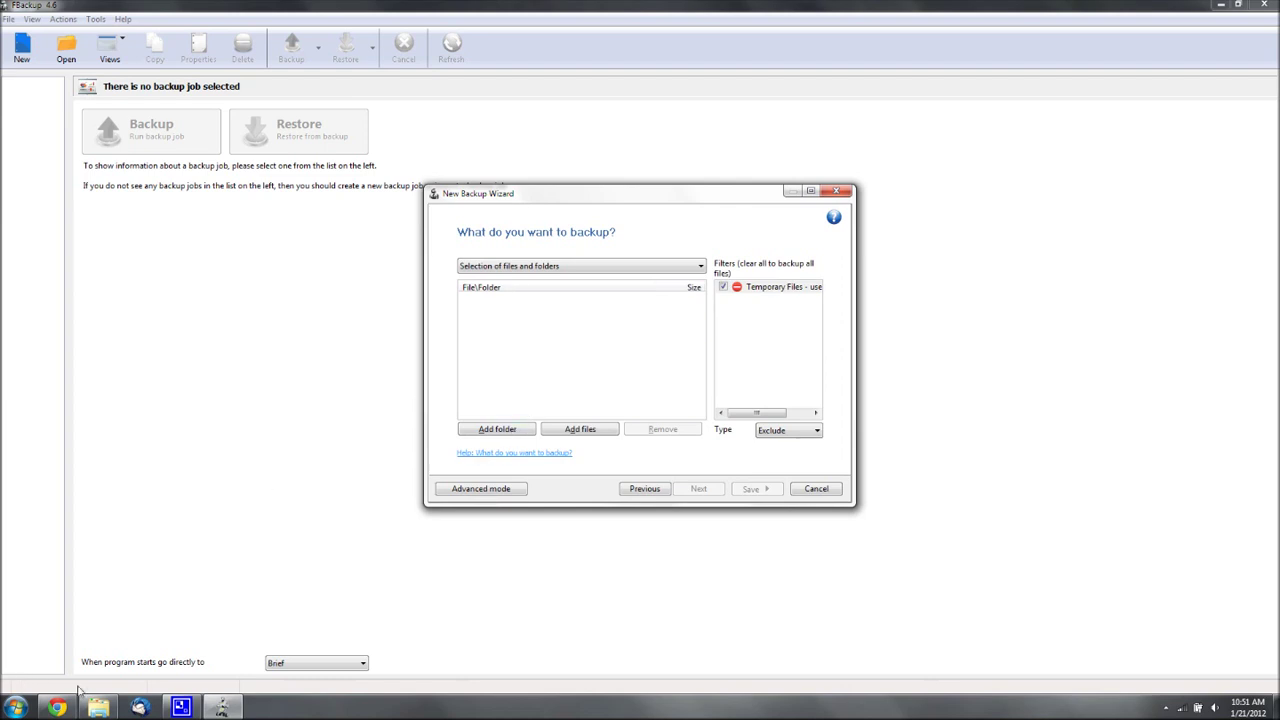
Step: Turn on 'Show hidden files, folders, and drives' in Explorer's Folder and search options
{"action": "mouse_move", "coordinate": [92, 706]}
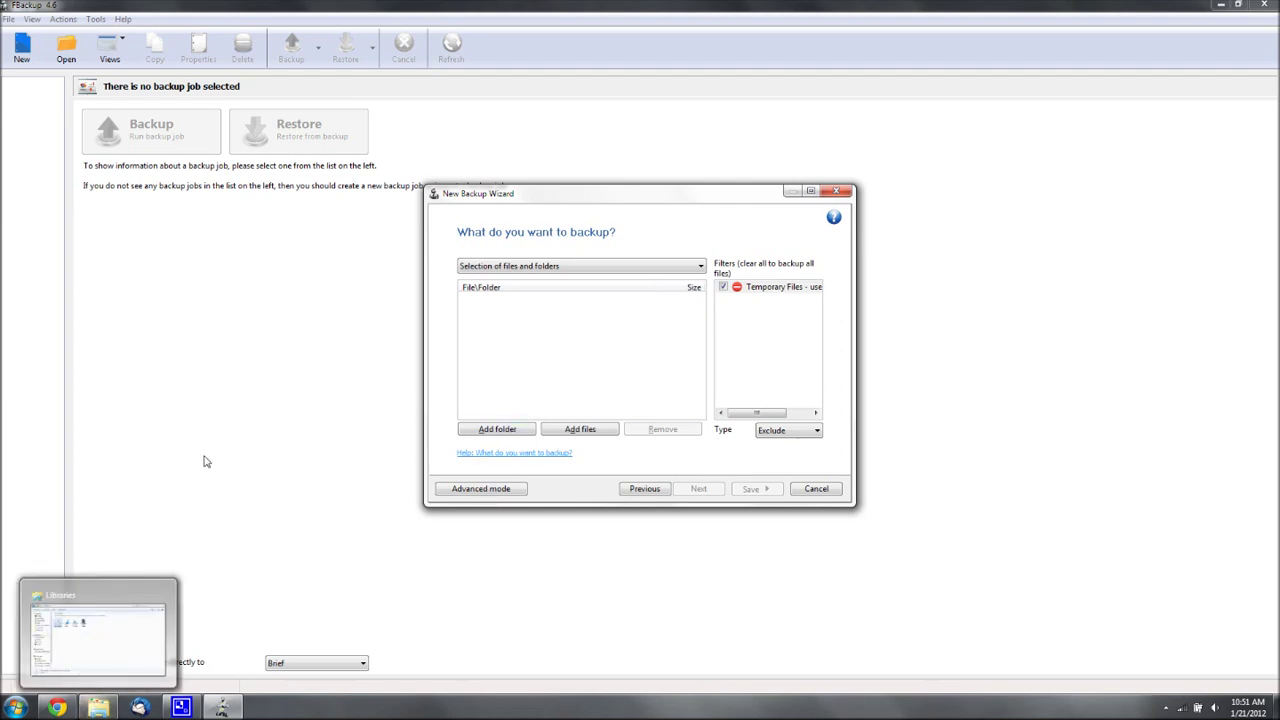
{"action": "left_click", "coordinate": [115, 702]}
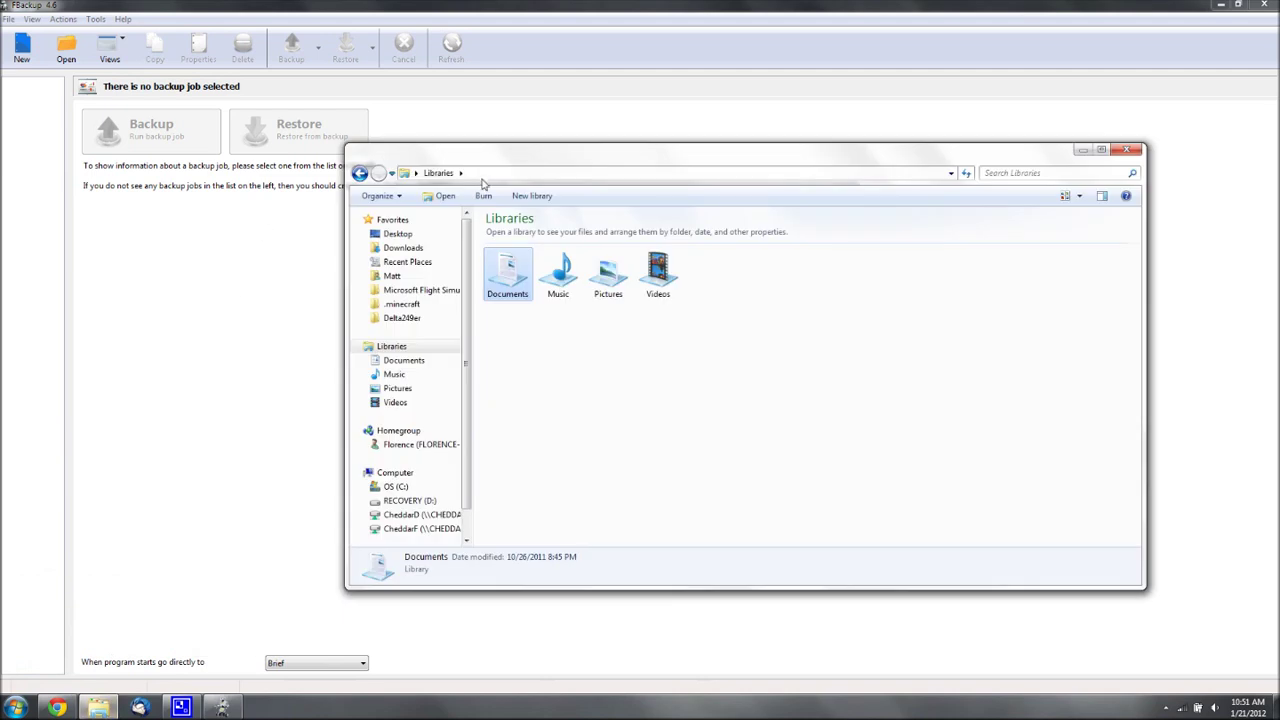
{"action": "left_click", "coordinate": [380, 196]}
{"action": "left_click", "coordinate": [415, 328]}
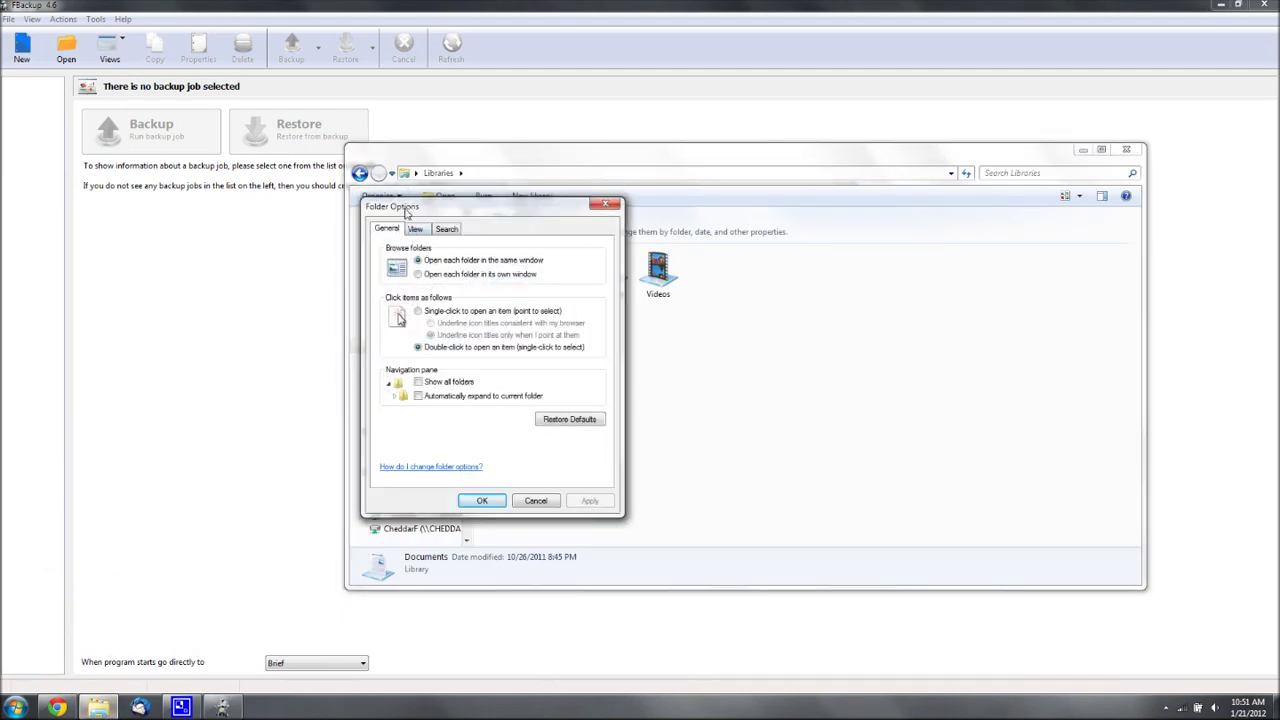
{"action": "left_click_drag", "start_coordinate": [409, 211], "coordinate": [399, 228]}
{"action": "left_click", "coordinate": [520, 521]}
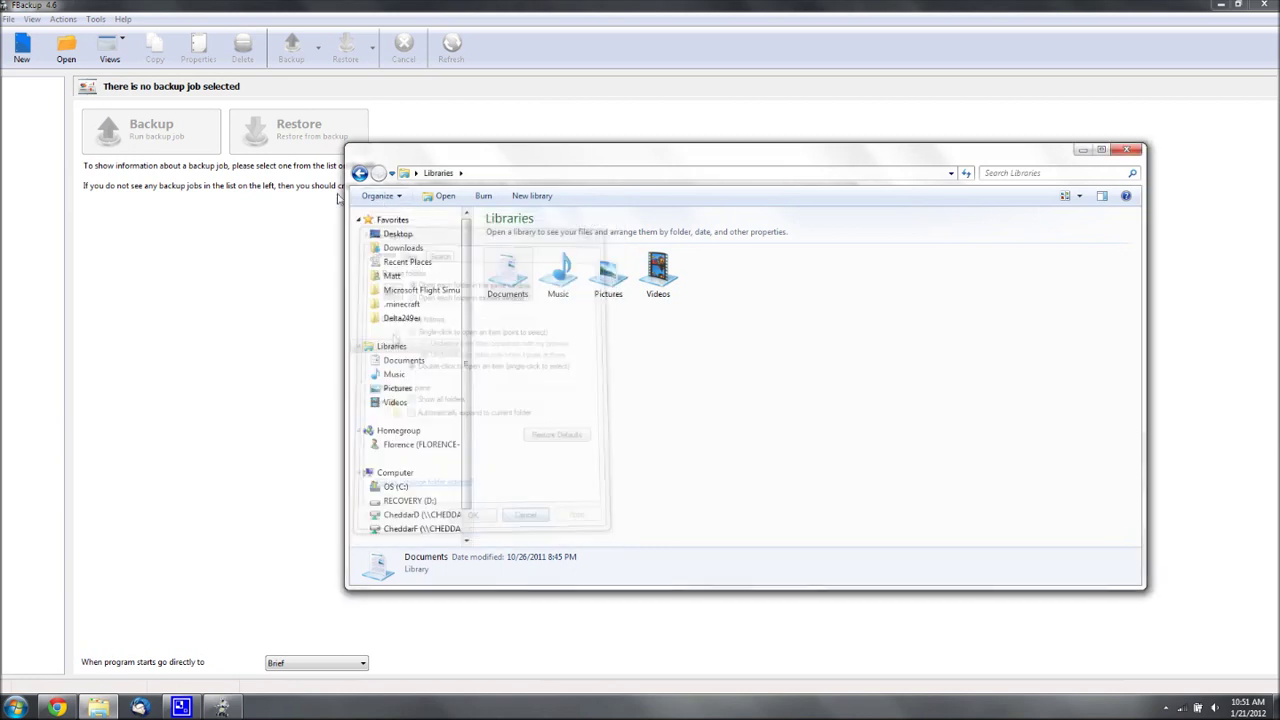
{"action": "left_click", "coordinate": [380, 196]}
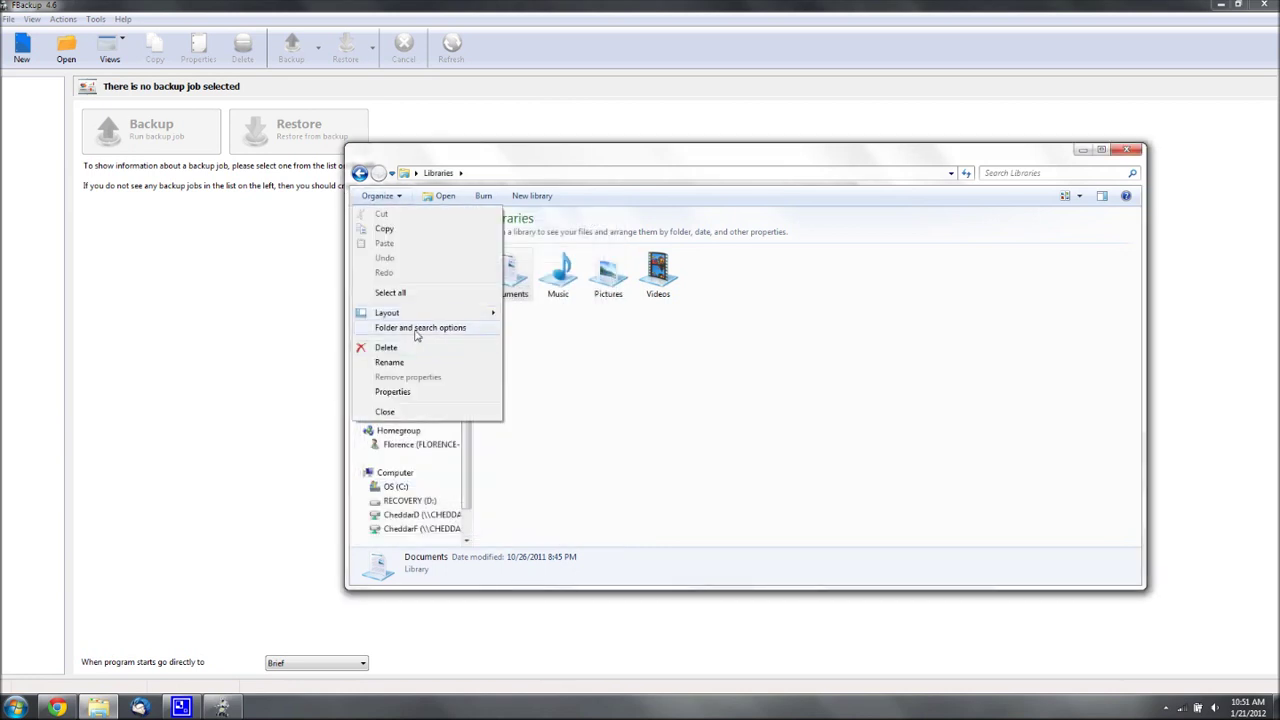
{"action": "left_click", "coordinate": [417, 335]}
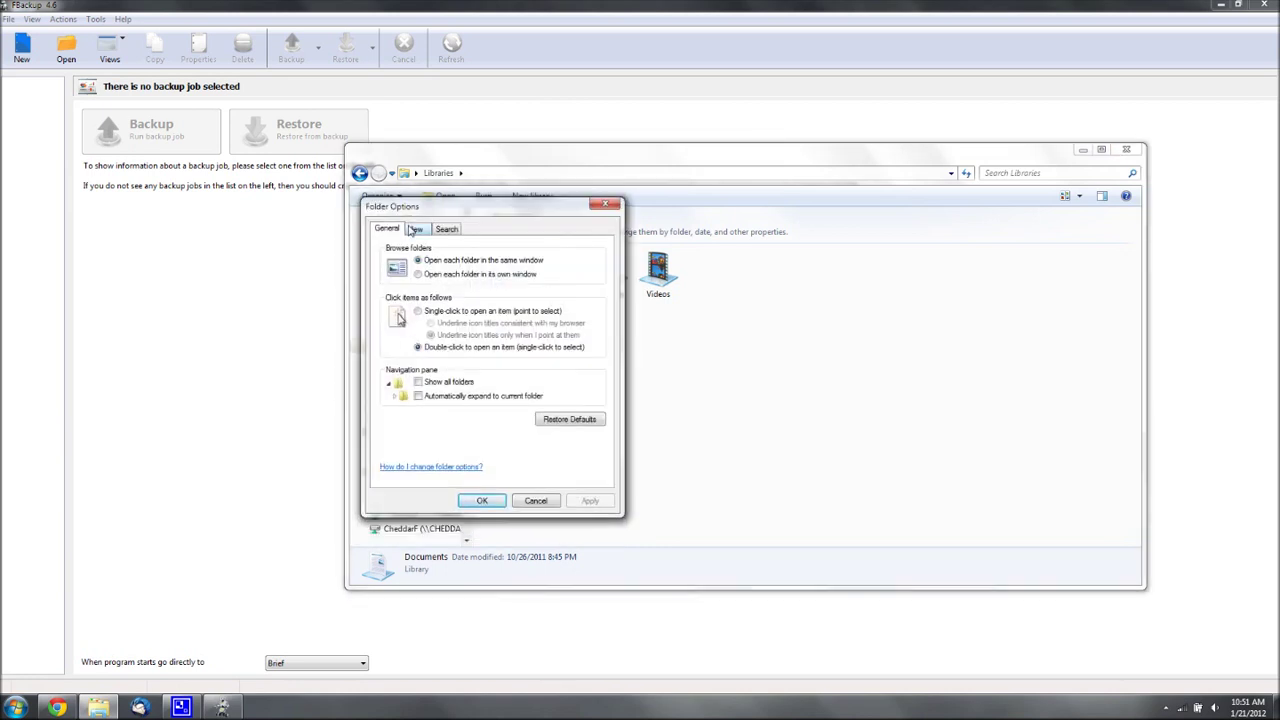
{"action": "mouse_move", "coordinate": [391, 208]}
{"action": "left_mouse_down"}
{"action": "mouse_move", "coordinate": [382, 281]}
{"action": "mouse_move", "coordinate": [390, 213]}
{"action": "mouse_move", "coordinate": [390, 233]}
{"action": "left_mouse_up"}
{"action": "left_click", "coordinate": [406, 252]}
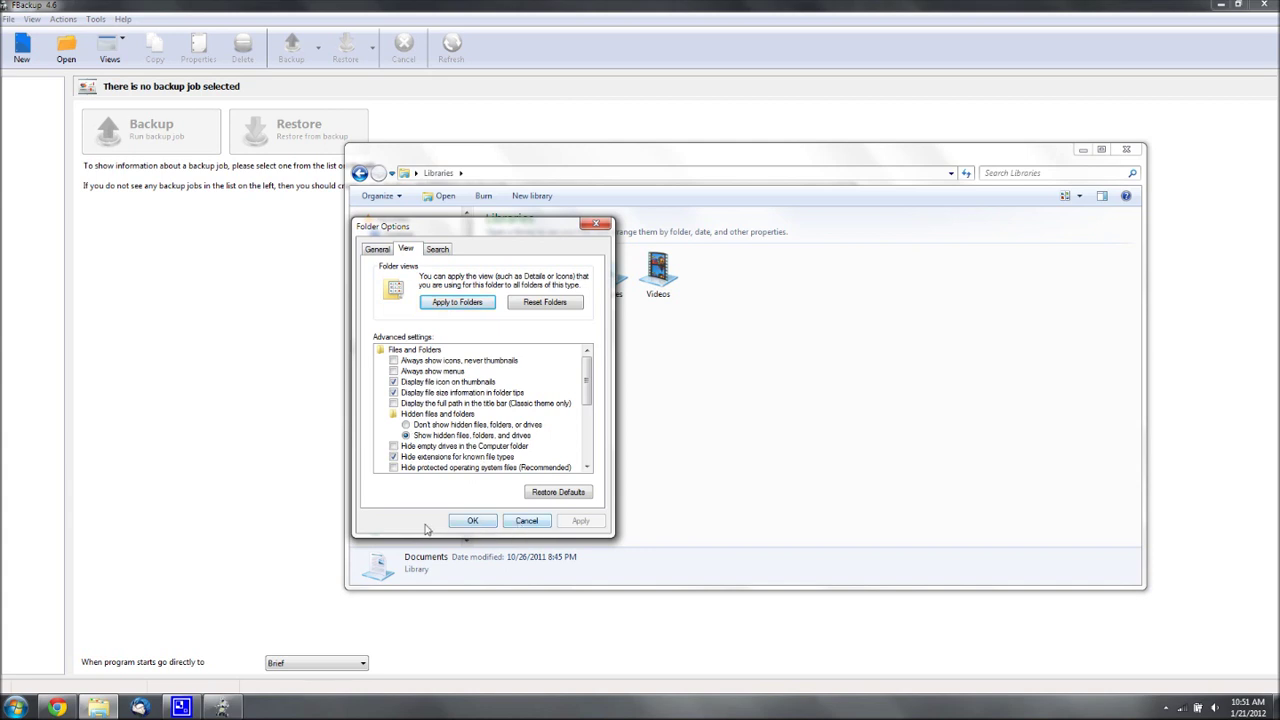
{"action": "left_click", "coordinate": [473, 521]}
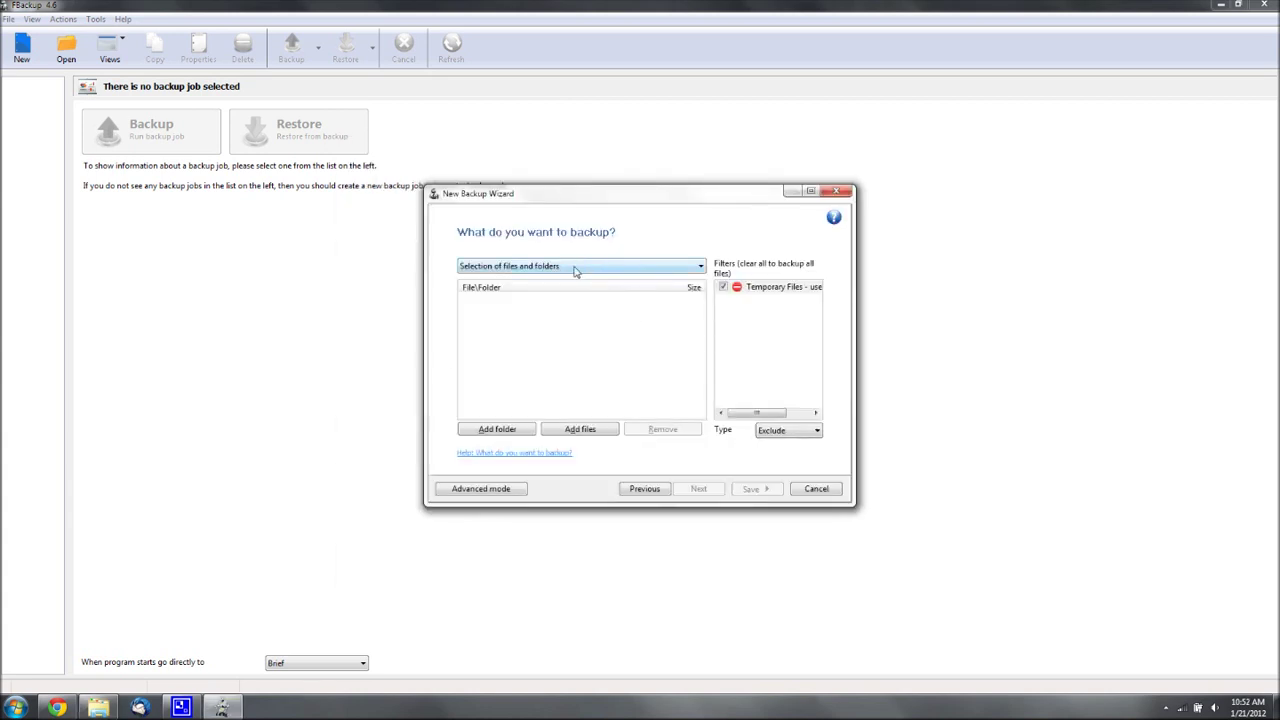
Step: Add the AppData\Roaming\.minecraft folder as a backup source
{"action": "left_click", "coordinate": [497, 429]}
{"action": "double_click", "coordinate": [579, 345]}
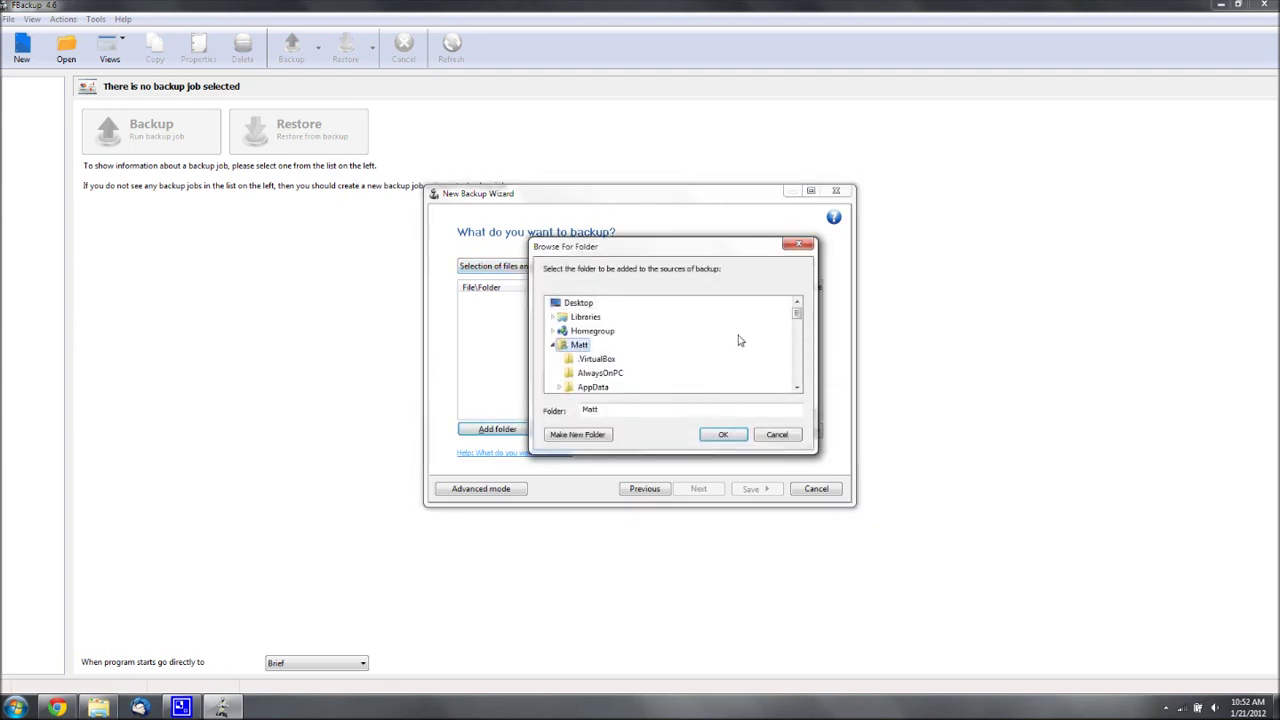
{"action": "left_click", "coordinate": [797, 389]}
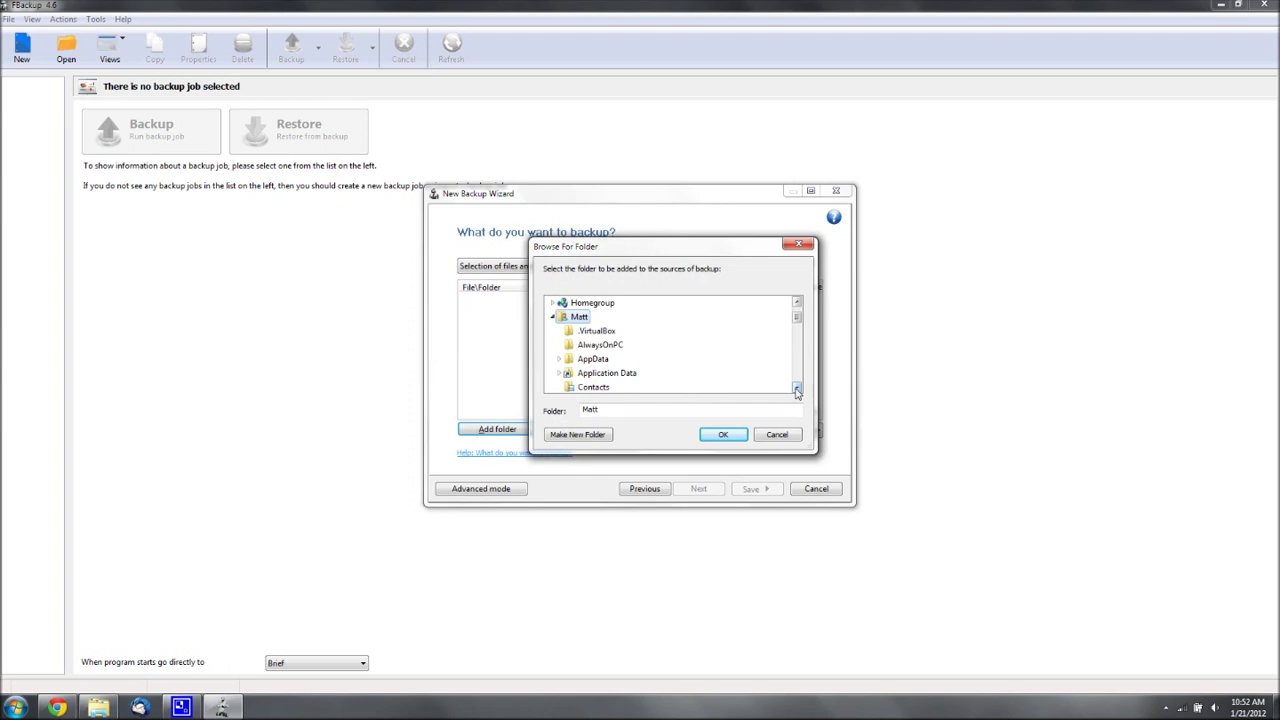
{"action": "left_click", "coordinate": [592, 359]}
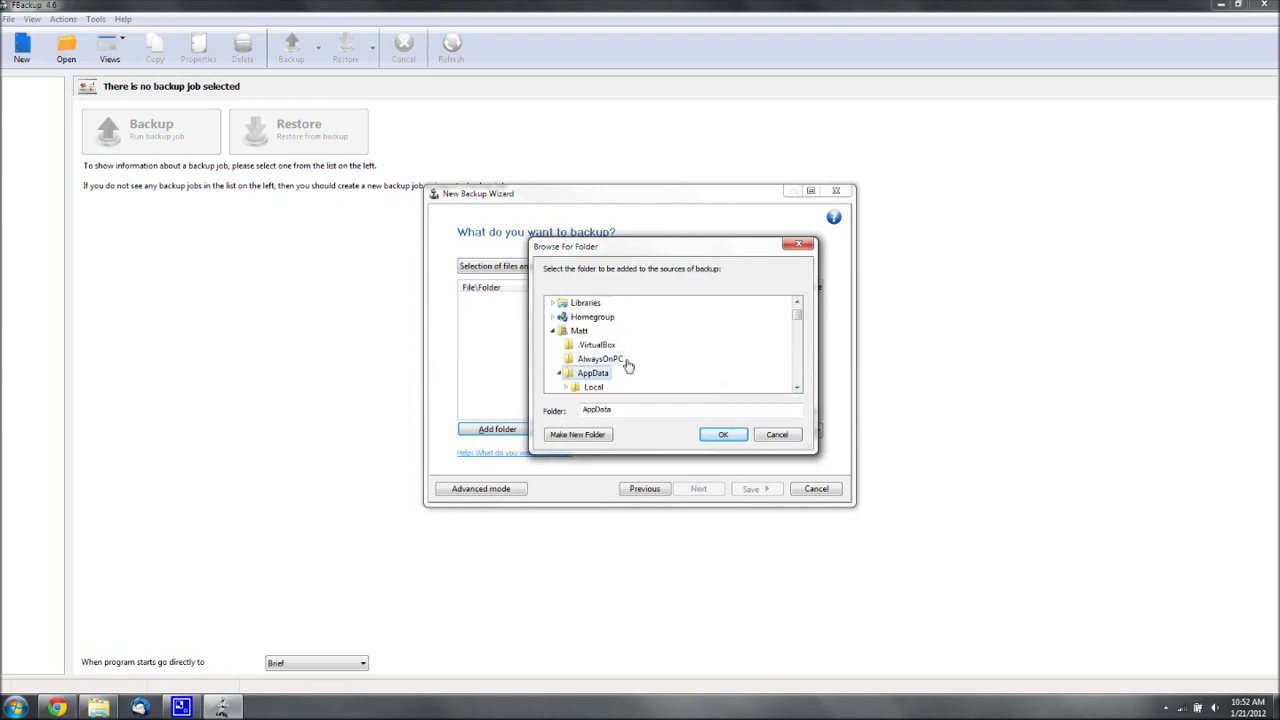
{"action": "left_click", "coordinate": [797, 387]}
{"action": "left_click", "coordinate": [797, 387]}
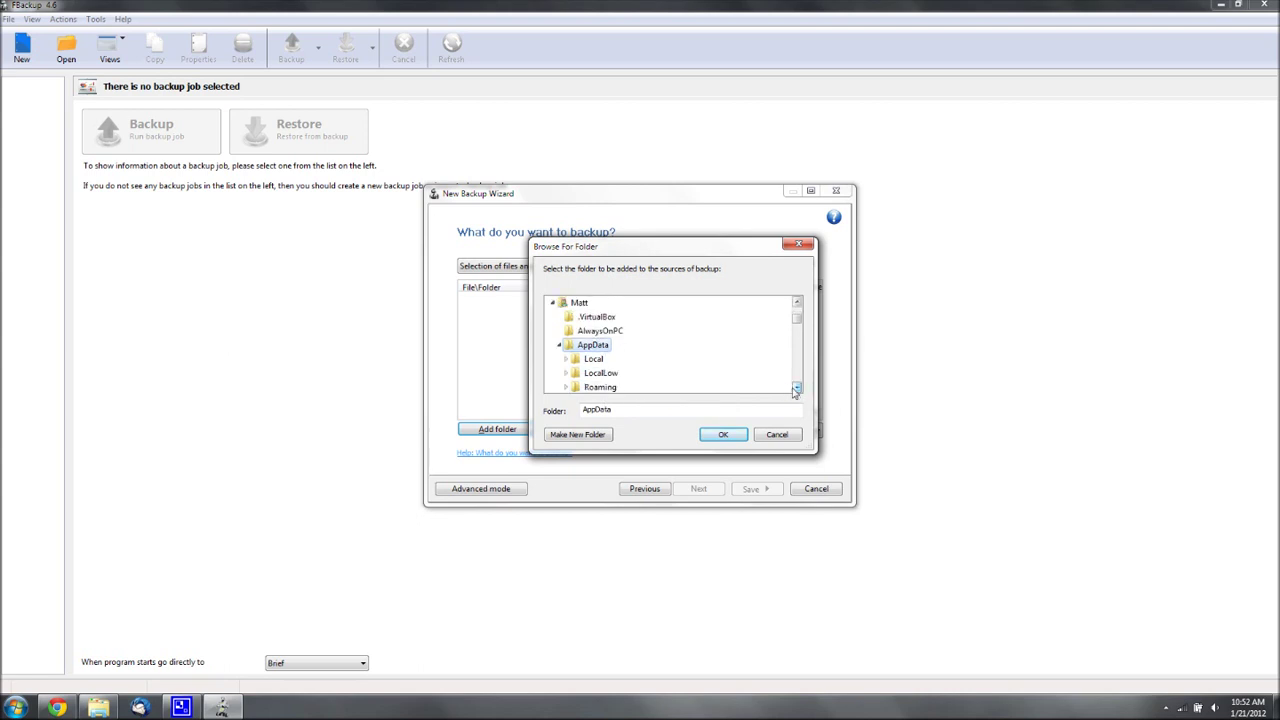
{"action": "left_click", "coordinate": [616, 390]}
{"action": "left_click", "coordinate": [612, 388]}
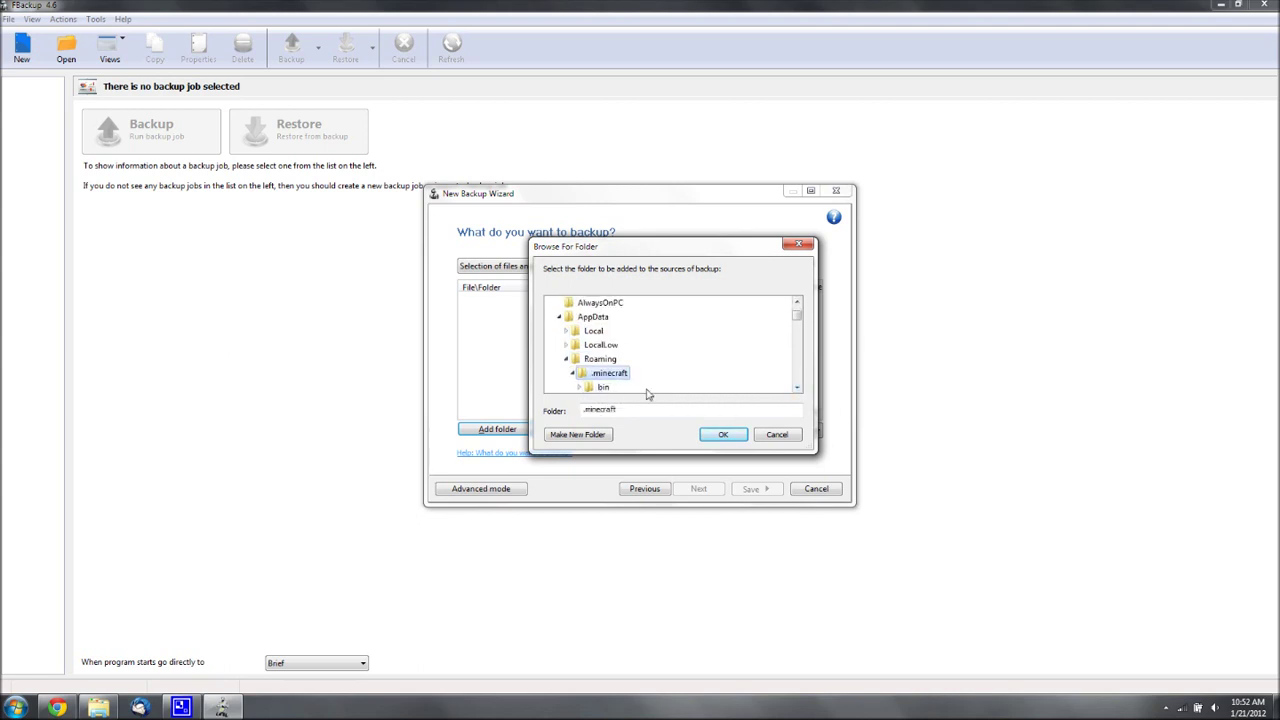
{"action": "left_click", "coordinate": [600, 410]}
{"action": "key", "text": "Tab"}
{"action": "left_click", "coordinate": [680, 414]}
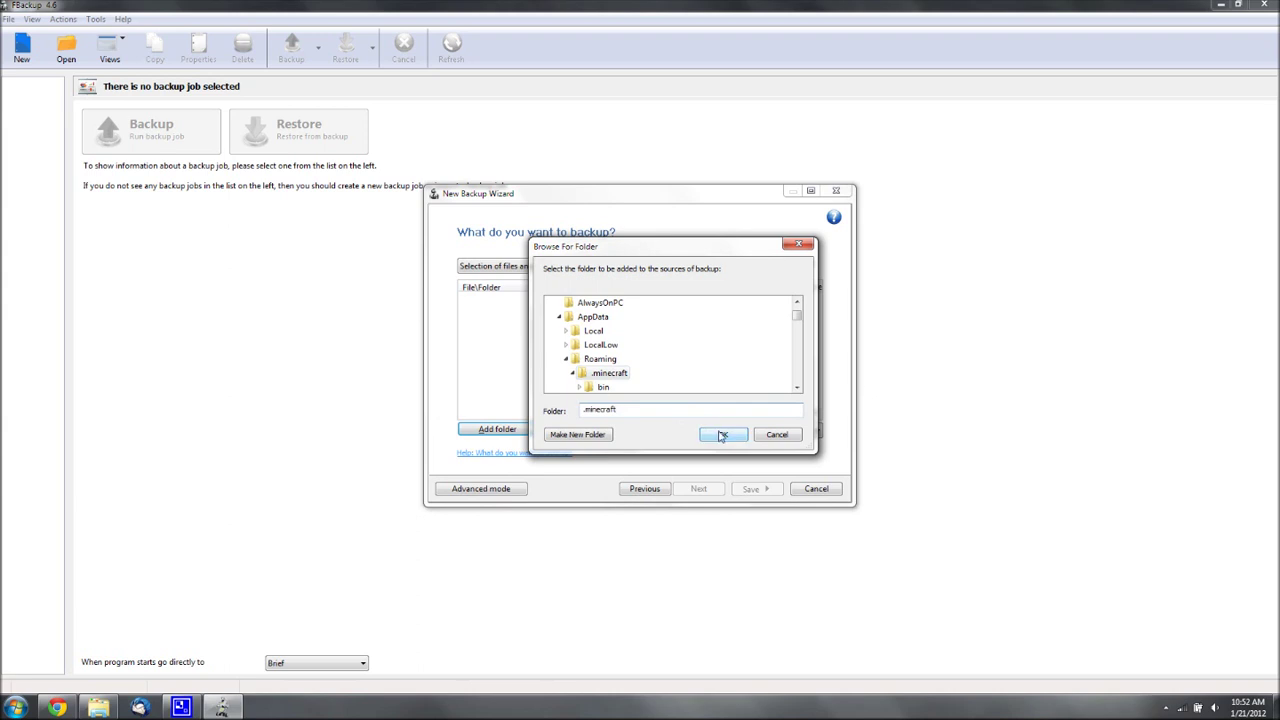
{"action": "left_click", "coordinate": [723, 434]}
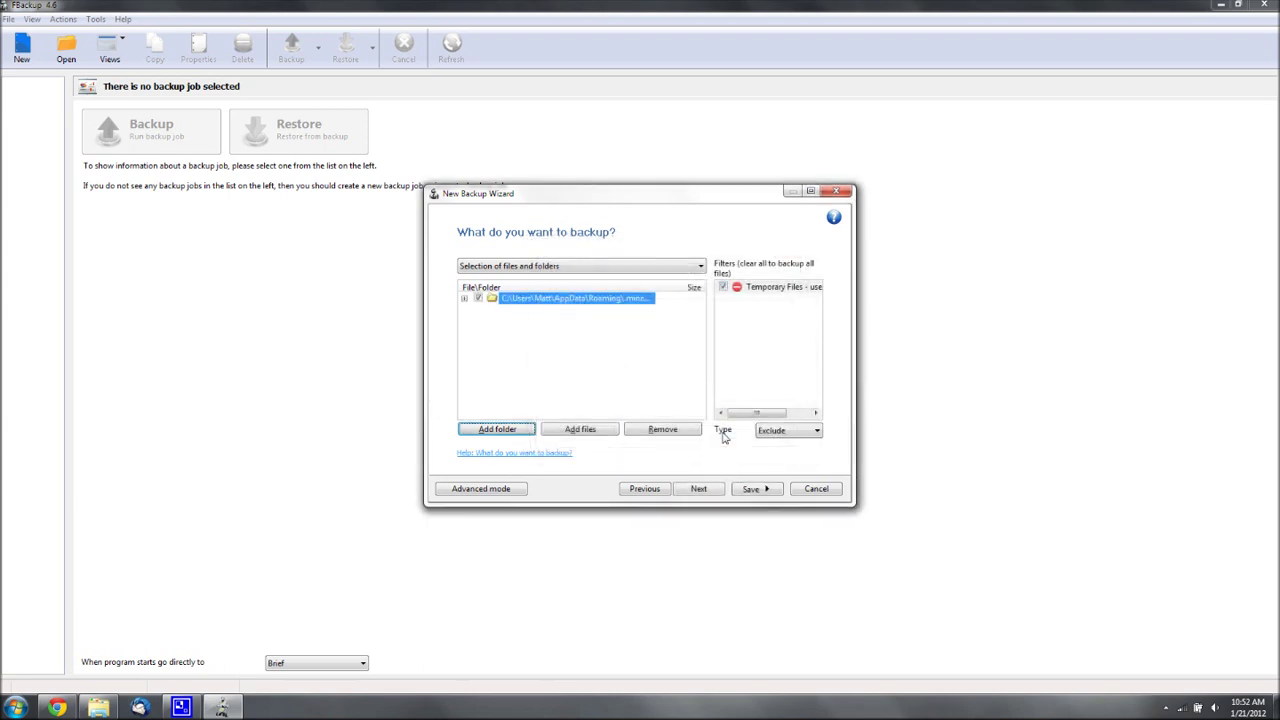
Step: Review the .minecraft subfolders, leaving the Temporary Files exclude filter checked
{"action": "left_click", "coordinate": [464, 298]}
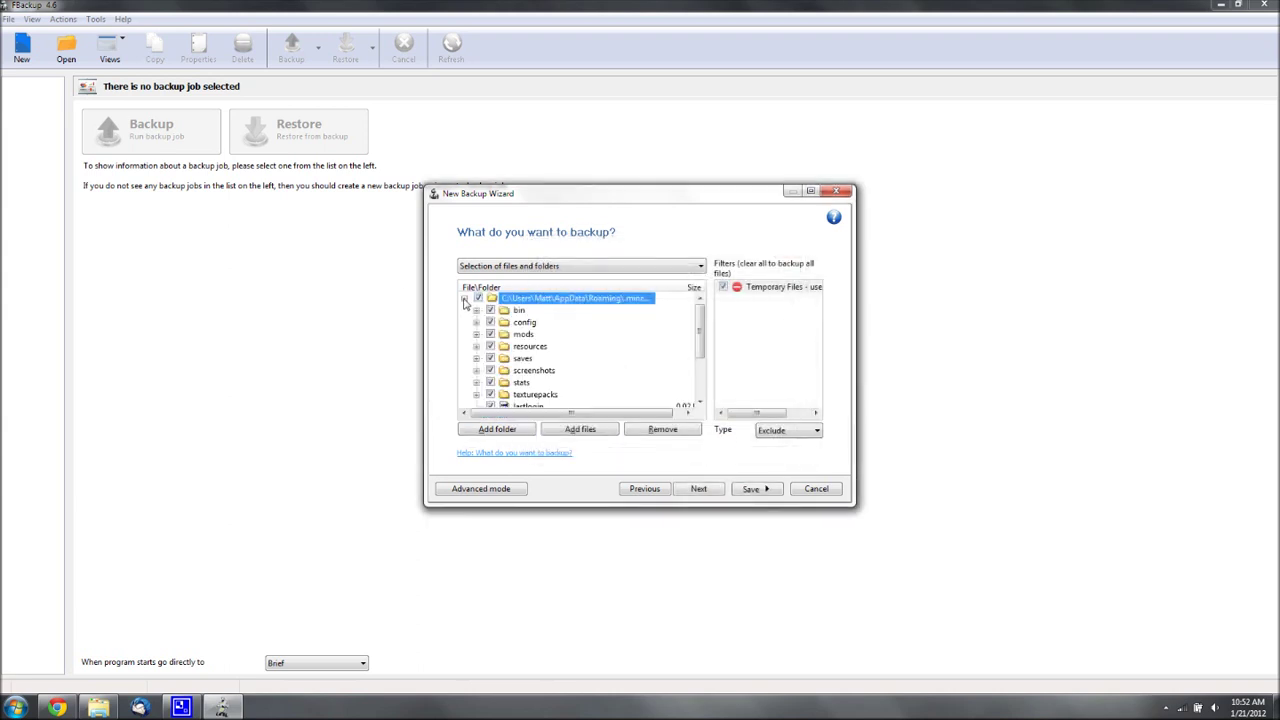
{"action": "scroll", "coordinate": [700, 330], "scroll_direction": "down", "scroll_amount": 5}
{"action": "scroll", "coordinate": [700, 330], "scroll_direction": "up", "scroll_amount": 5}
{"action": "left_click", "coordinate": [464, 298]}
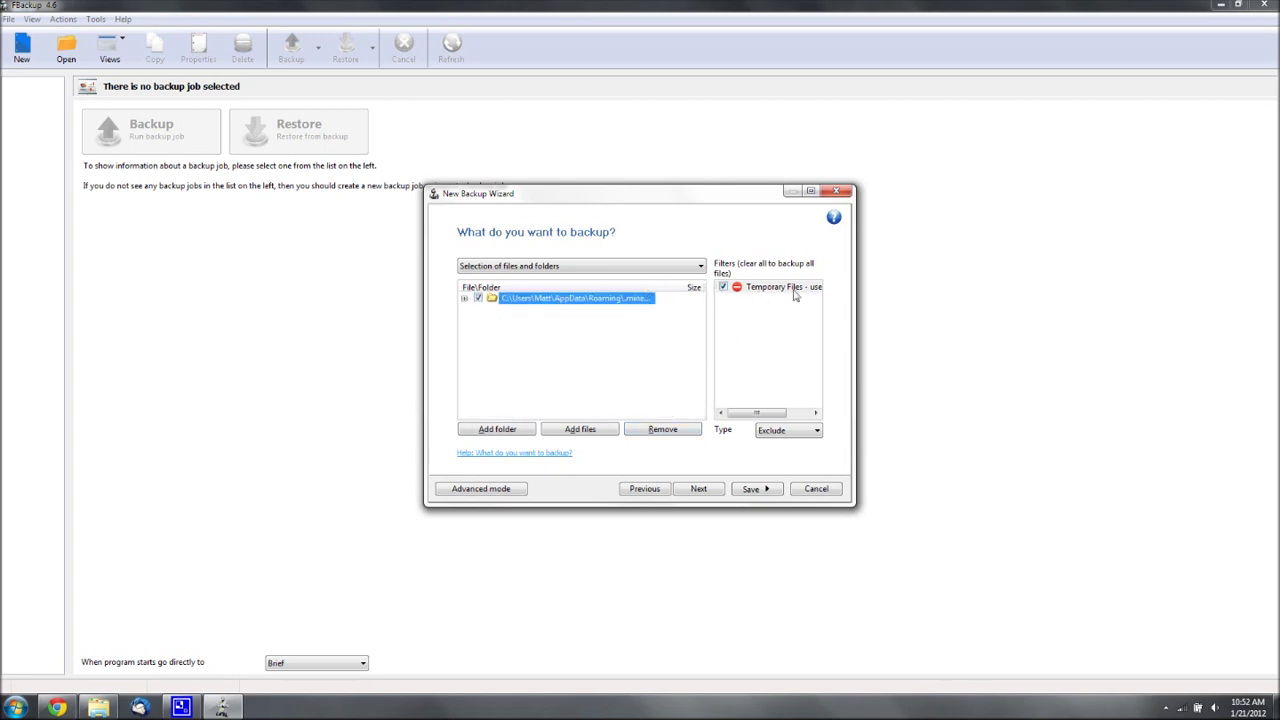
{"action": "left_click_drag", "start_coordinate": [748, 414], "coordinate": [720, 355]}
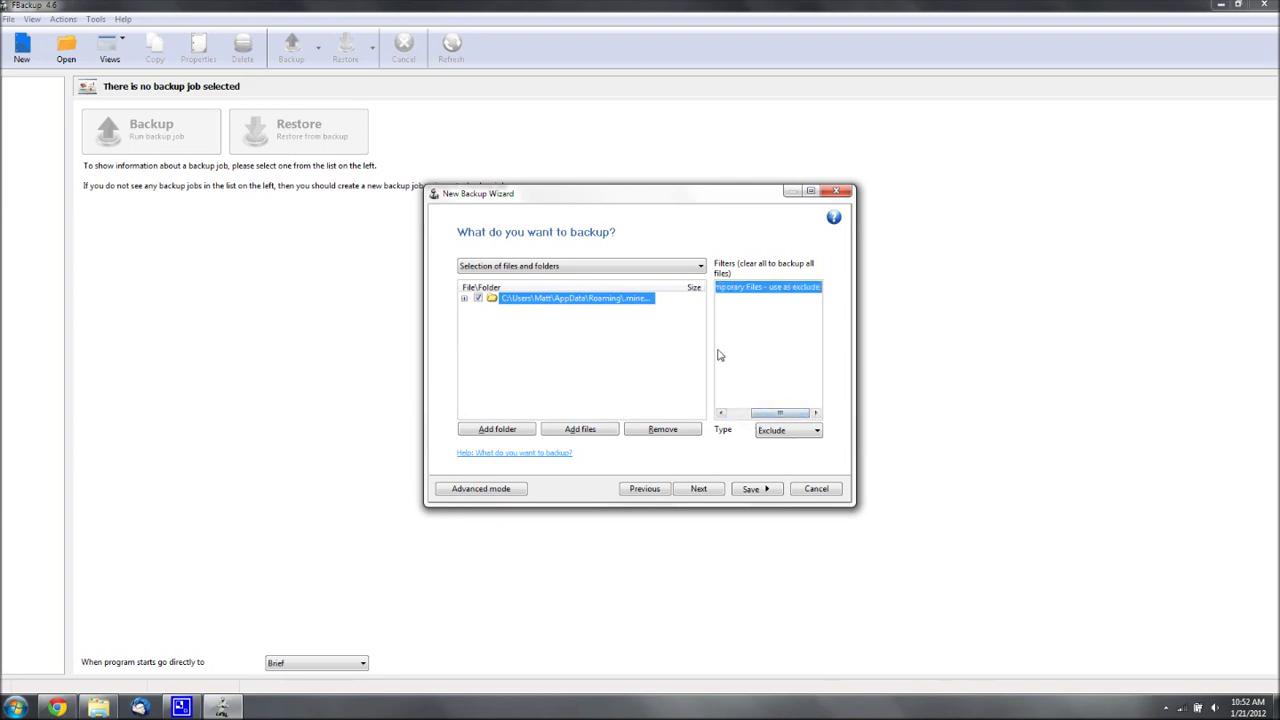
{"action": "left_click_drag", "start_coordinate": [768, 412], "coordinate": [737, 410]}
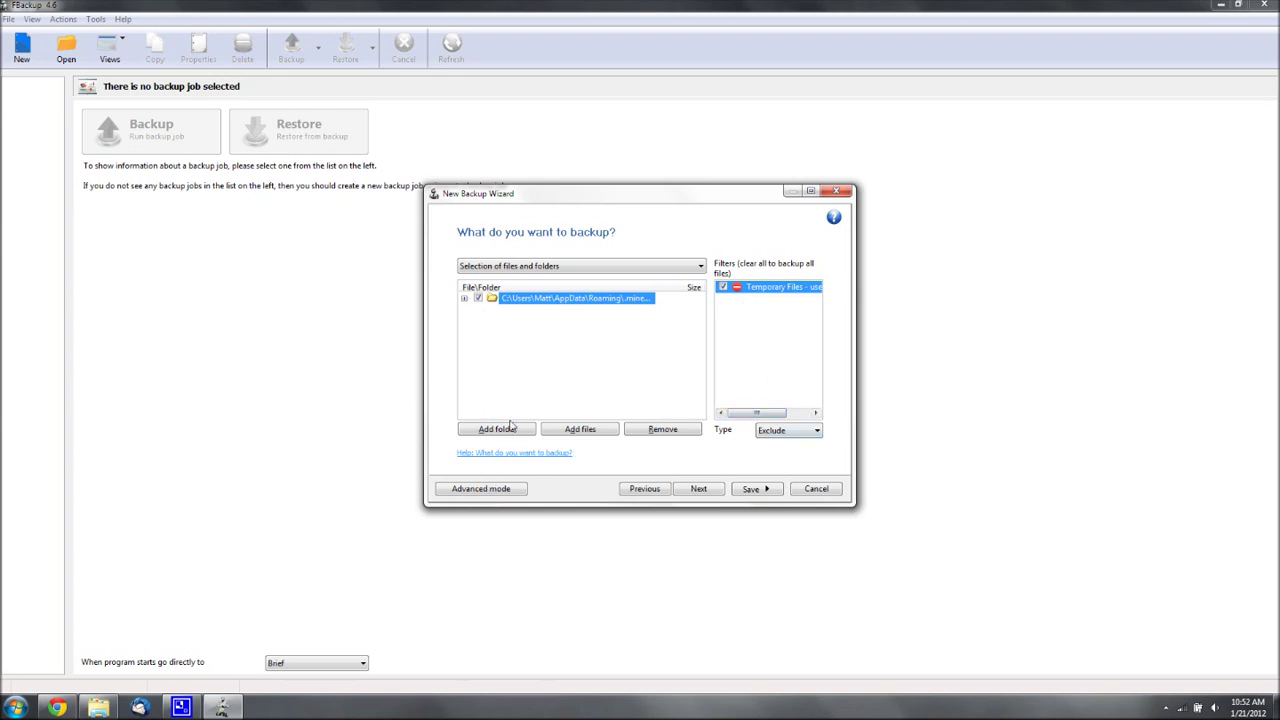
Step: Keep the backup type as Make full with encryption set to No
{"action": "left_click", "coordinate": [699, 489]}
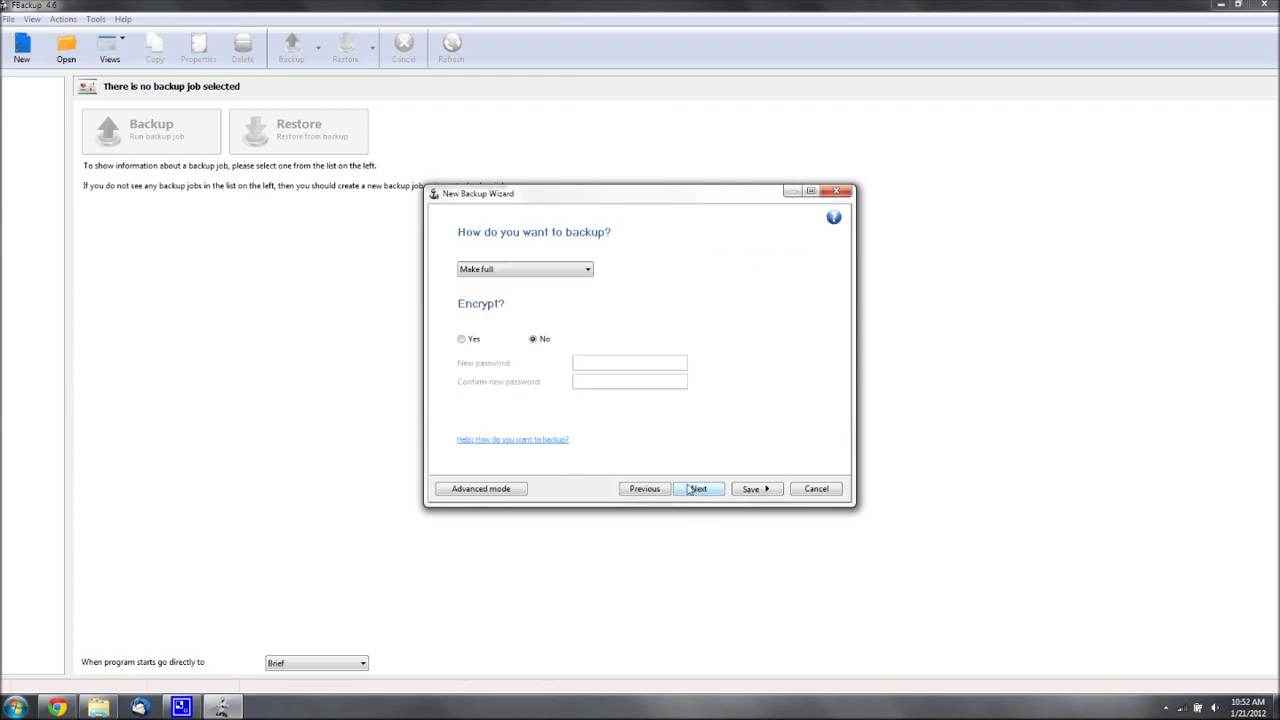
{"action": "left_click", "coordinate": [492, 269]}
{"action": "left_click", "coordinate": [499, 262]}
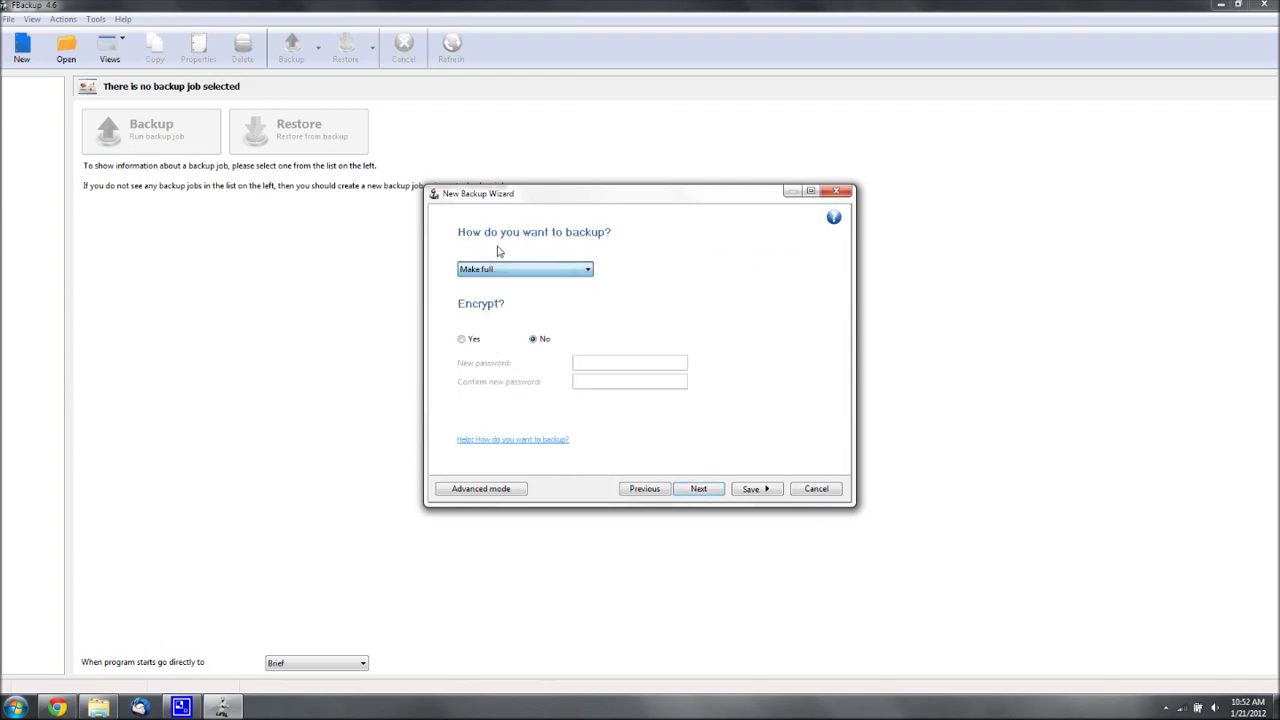
{"action": "left_click", "coordinate": [500, 276]}
{"action": "left_click", "coordinate": [505, 265]}
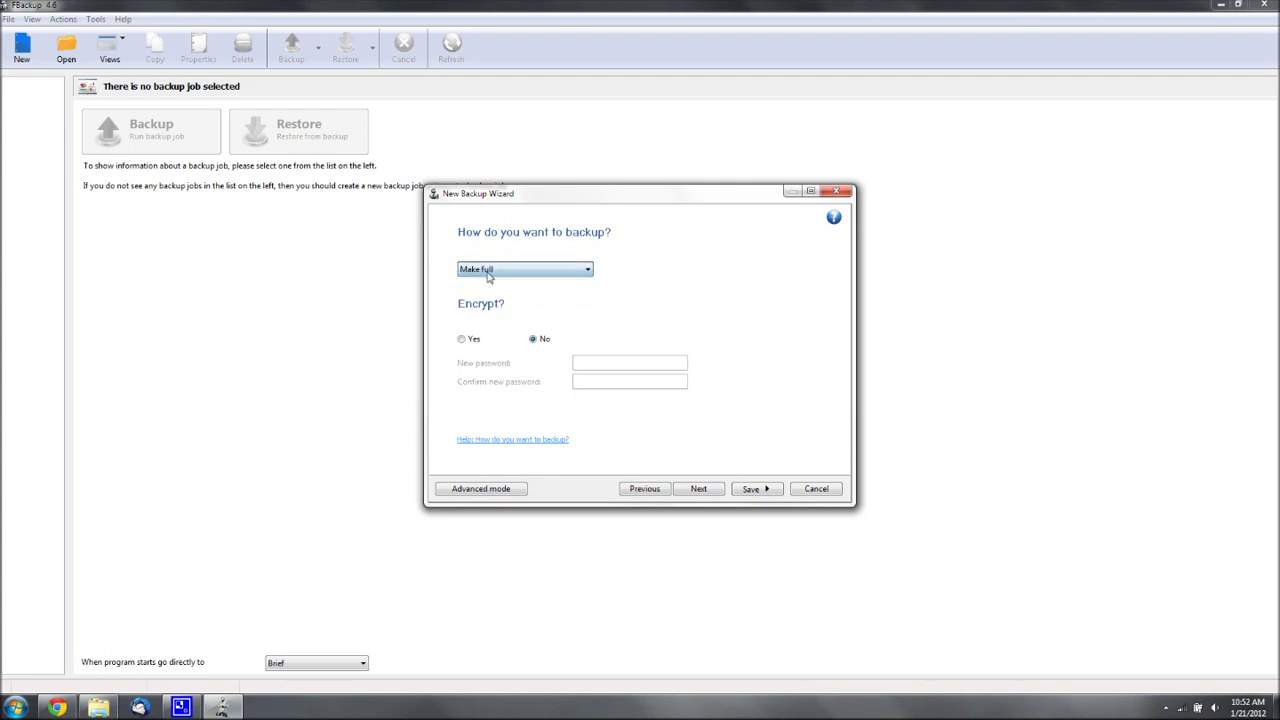
Step: Set the schedule to run Manually and save the Minecraft job
{"action": "left_click", "coordinate": [701, 490]}
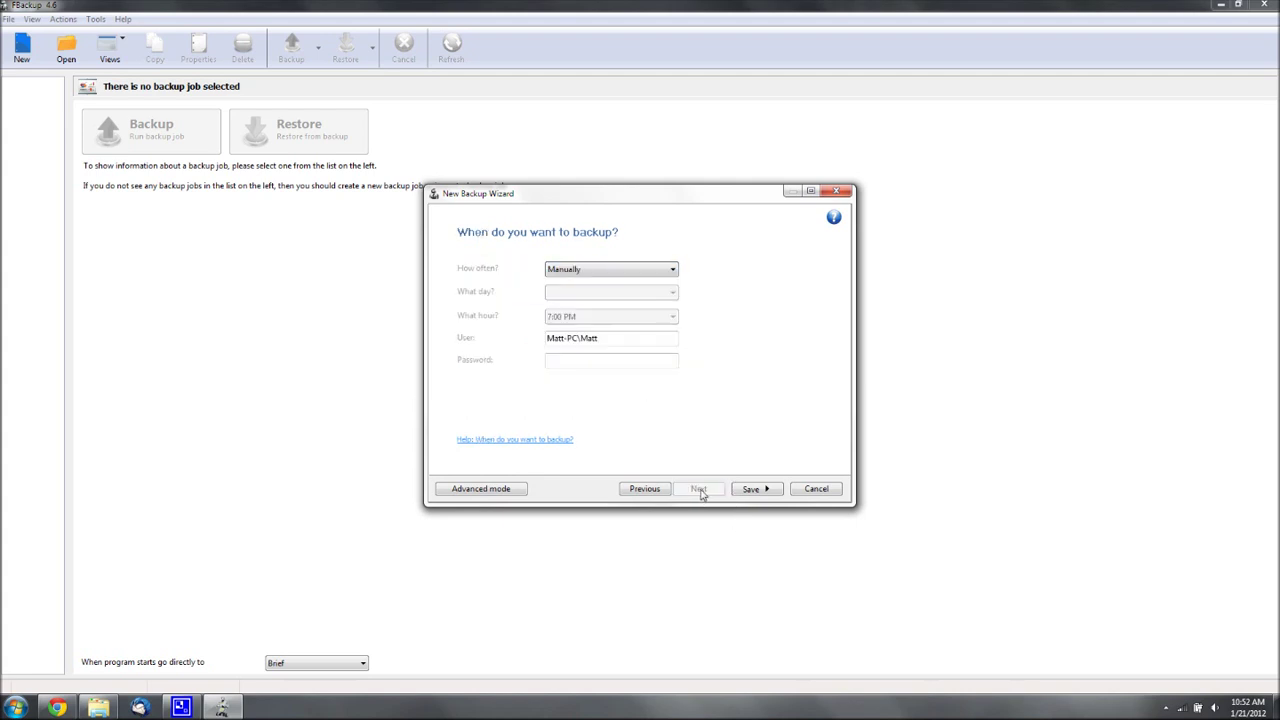
{"action": "left_click", "coordinate": [550, 269]}
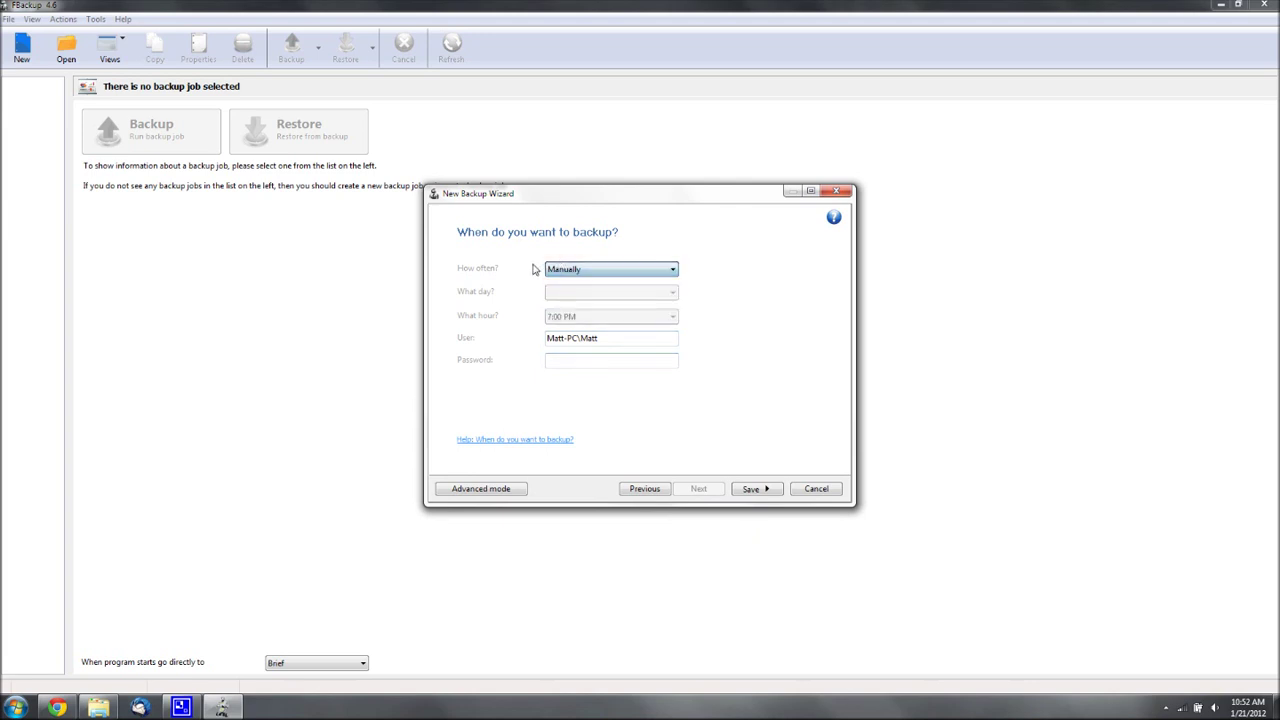
{"action": "left_click", "coordinate": [557, 270]}
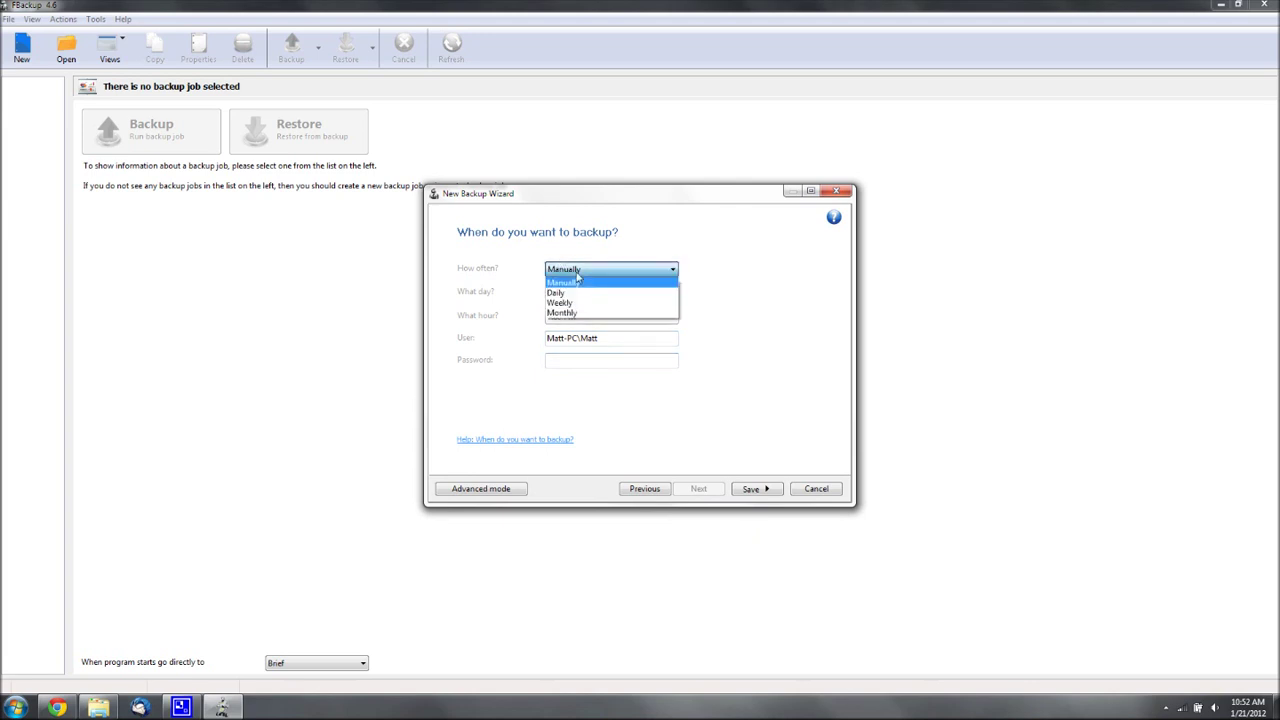
{"action": "left_click", "coordinate": [585, 294]}
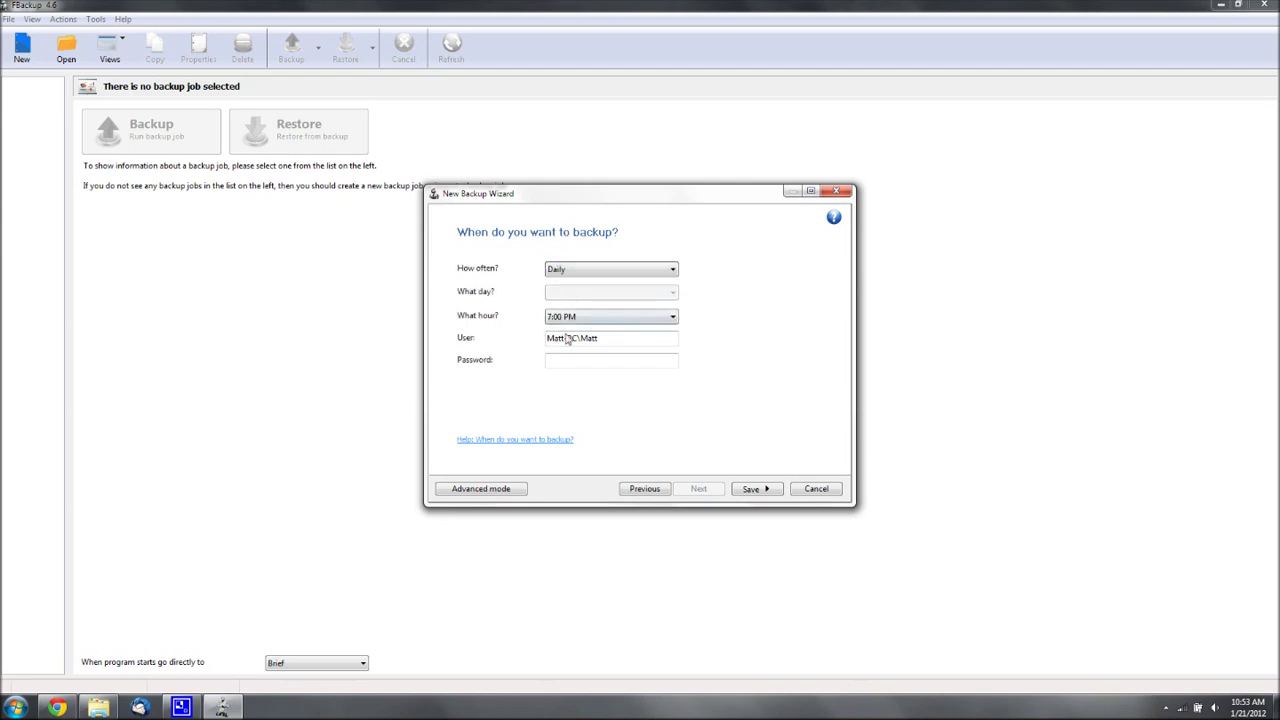
{"action": "left_click", "coordinate": [556, 271]}
{"action": "left_click", "coordinate": [560, 283]}
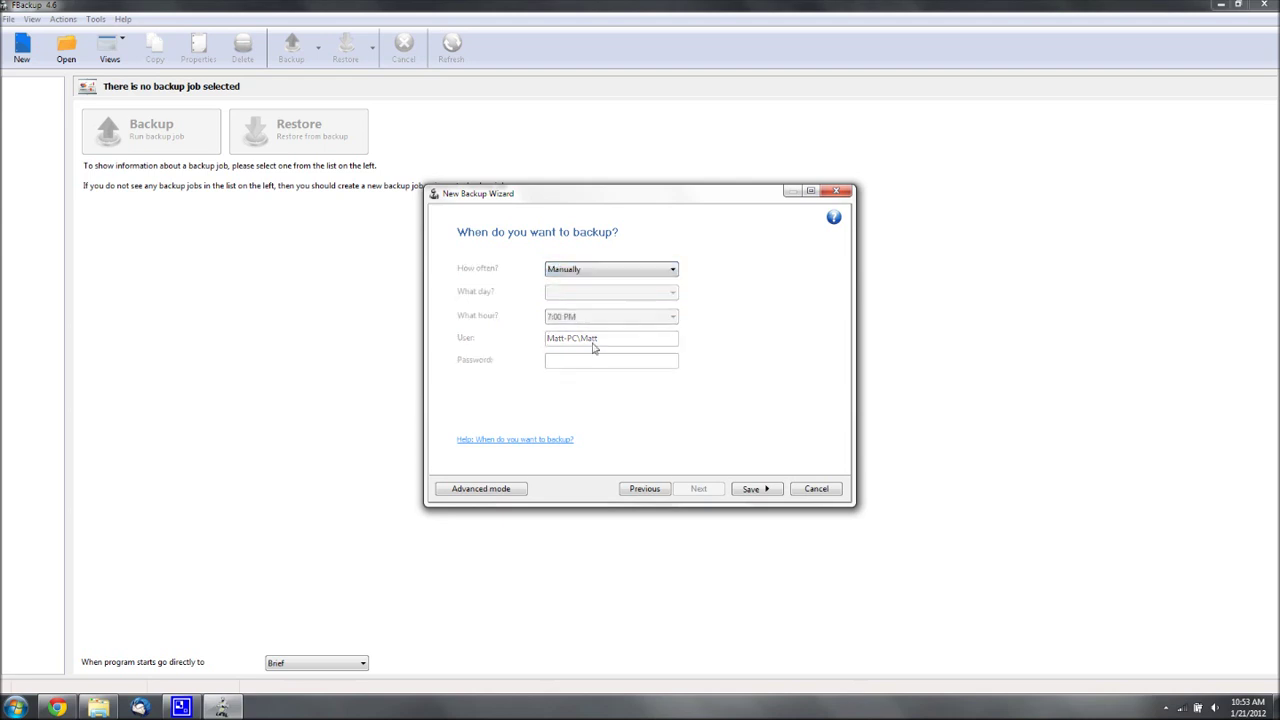
{"action": "left_click", "coordinate": [751, 491]}
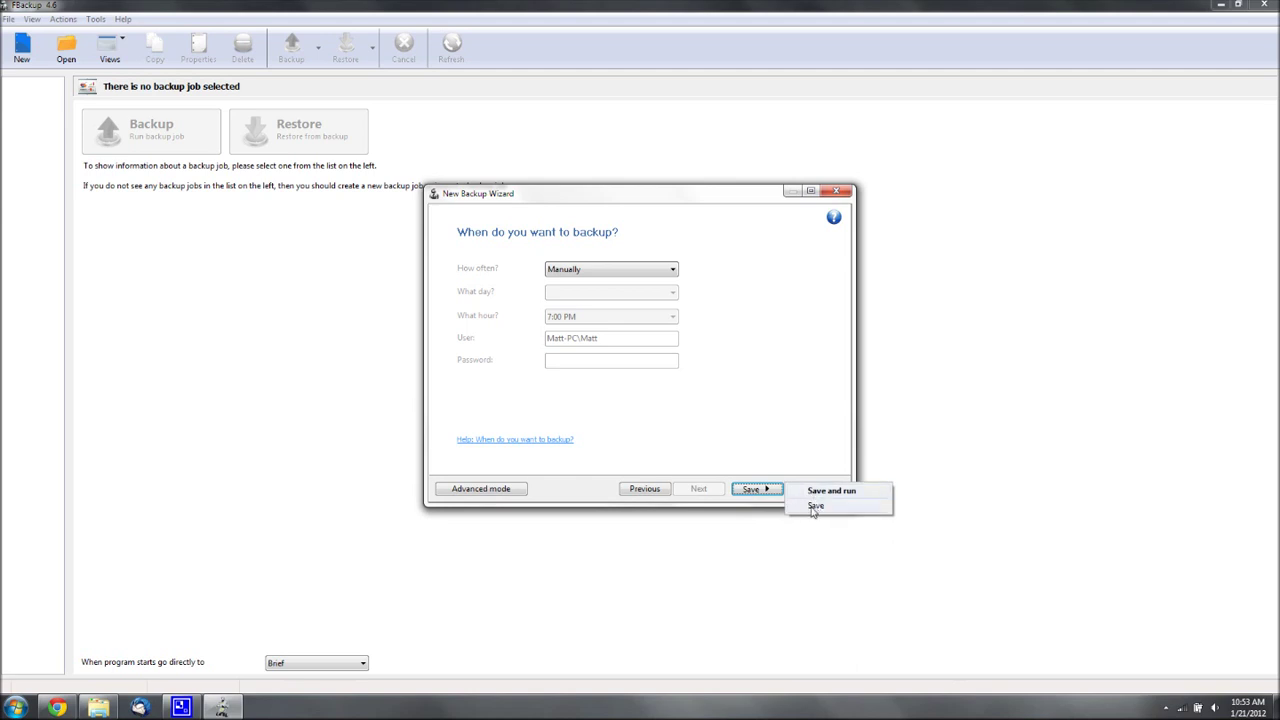
{"action": "left_click", "coordinate": [815, 507]}
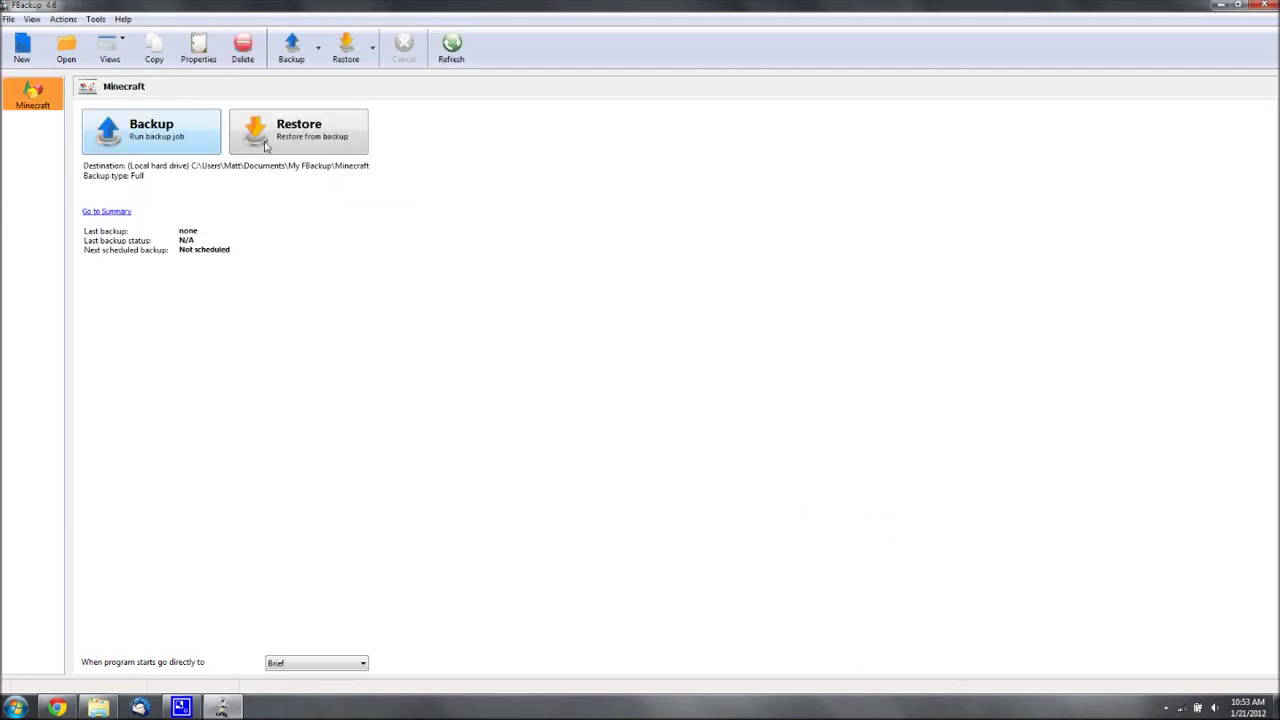
{"action": "double_click", "coordinate": [20, 97]}
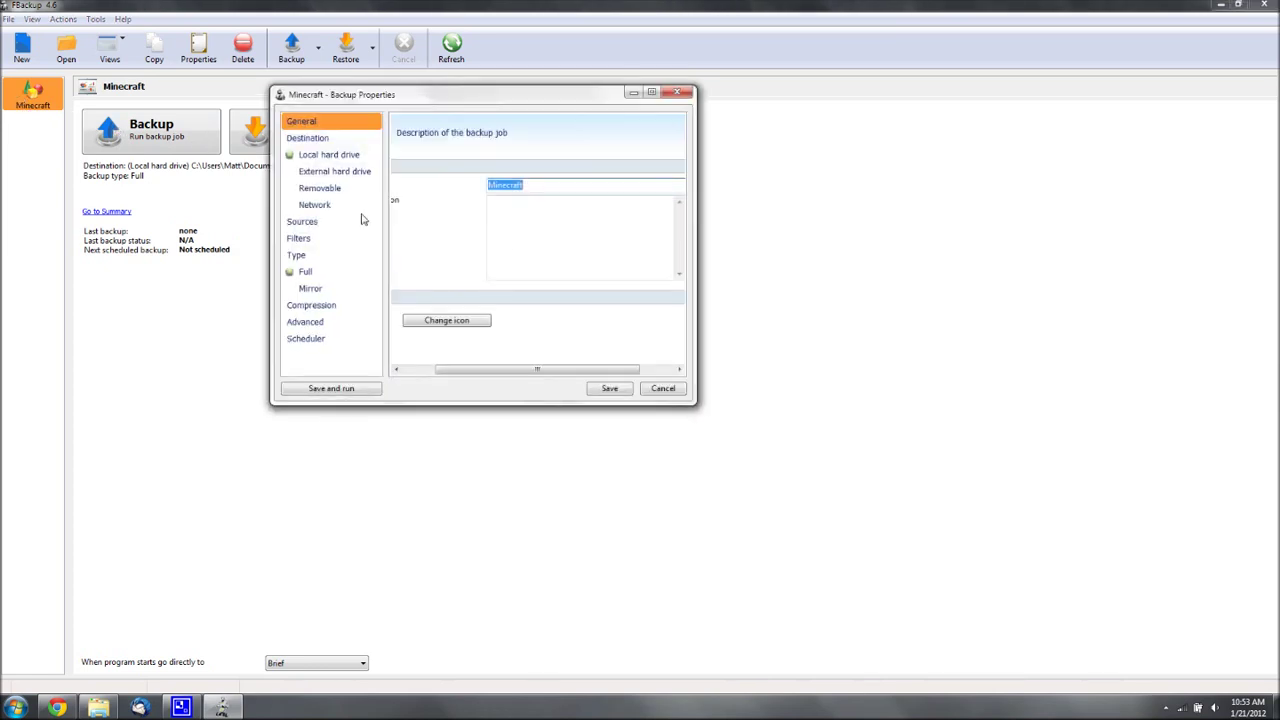
{"action": "left_click", "coordinate": [668, 388]}
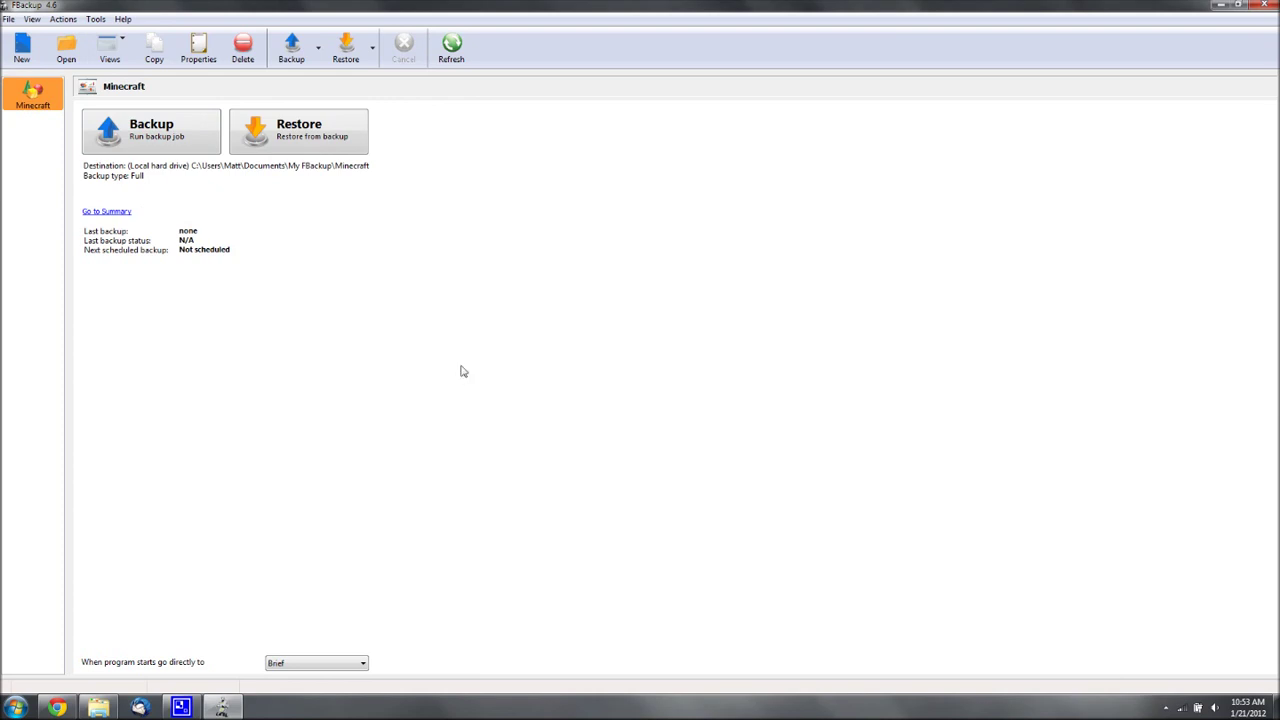
{"action": "left_click_drag", "start_coordinate": [233, 171], "coordinate": [309, 209]}
{"action": "left_click_drag", "start_coordinate": [167, 187], "coordinate": [245, 198]}
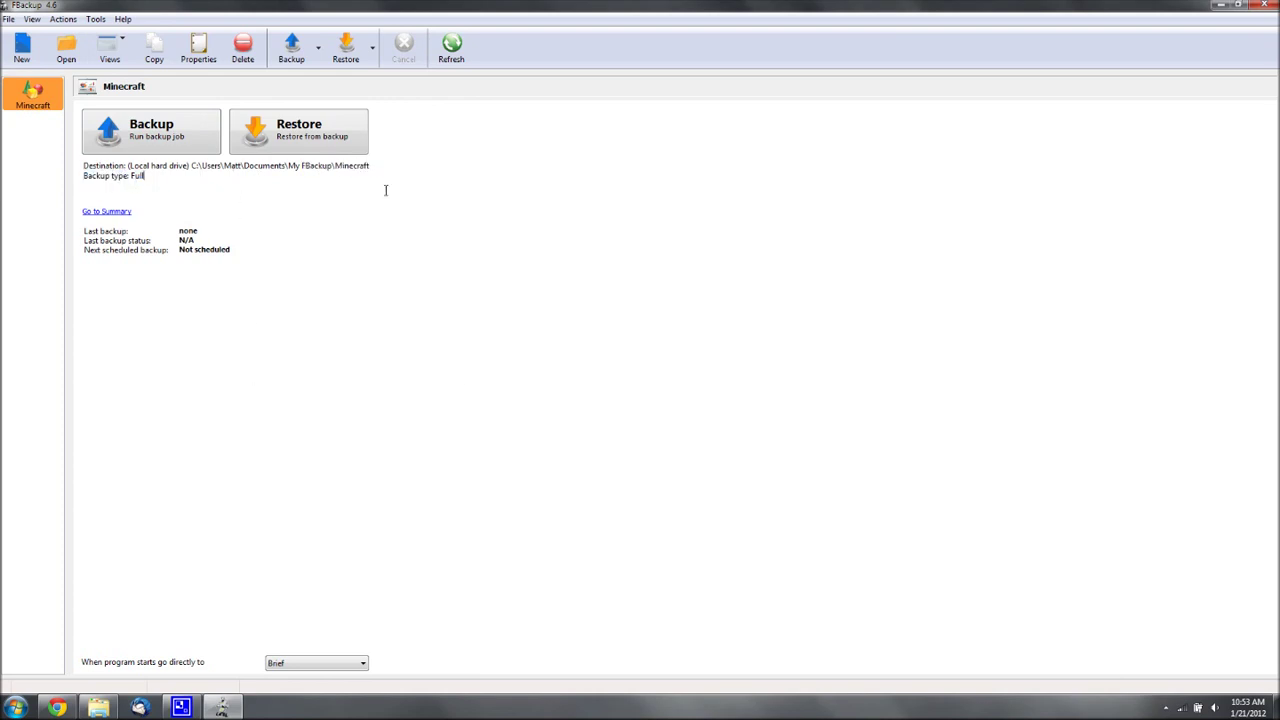